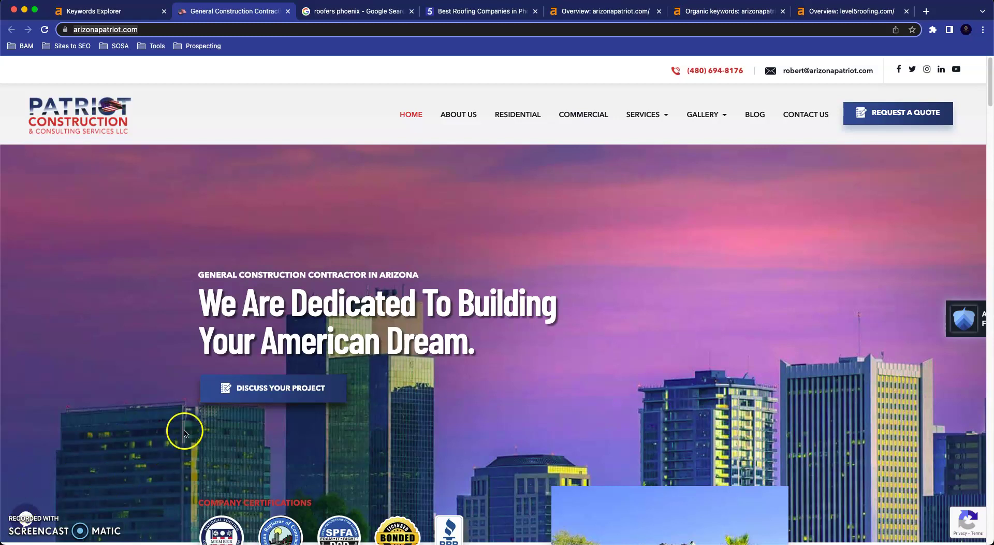
- Bring the Chrome window back into focus
{"action": "left_click", "coordinate": [413, 313]}
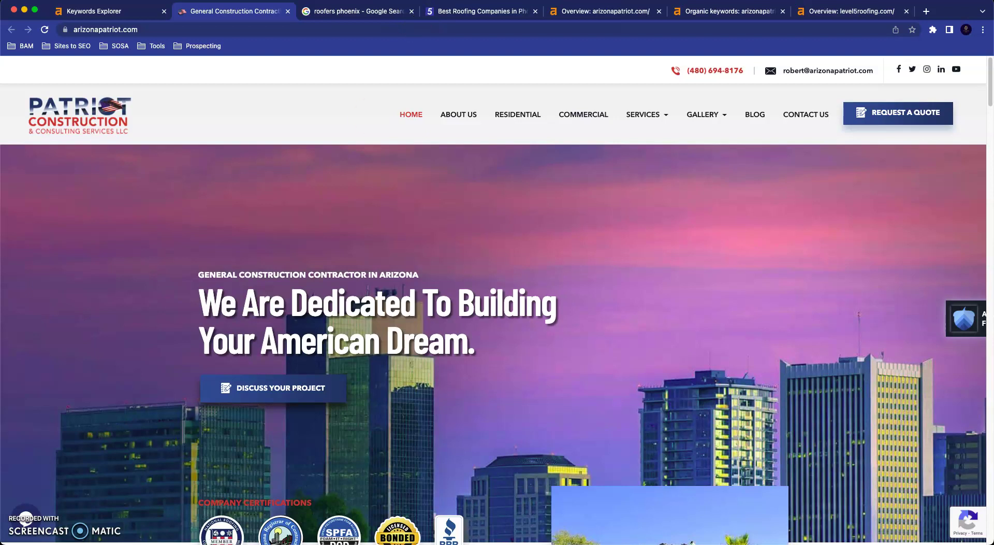
{"action": "left_click", "coordinate": [362, 166]}
{"action": "left_click", "coordinate": [361, 171]}
{"action": "left_click", "coordinate": [340, 218]}
{"action": "left_click", "coordinate": [269, 527]}
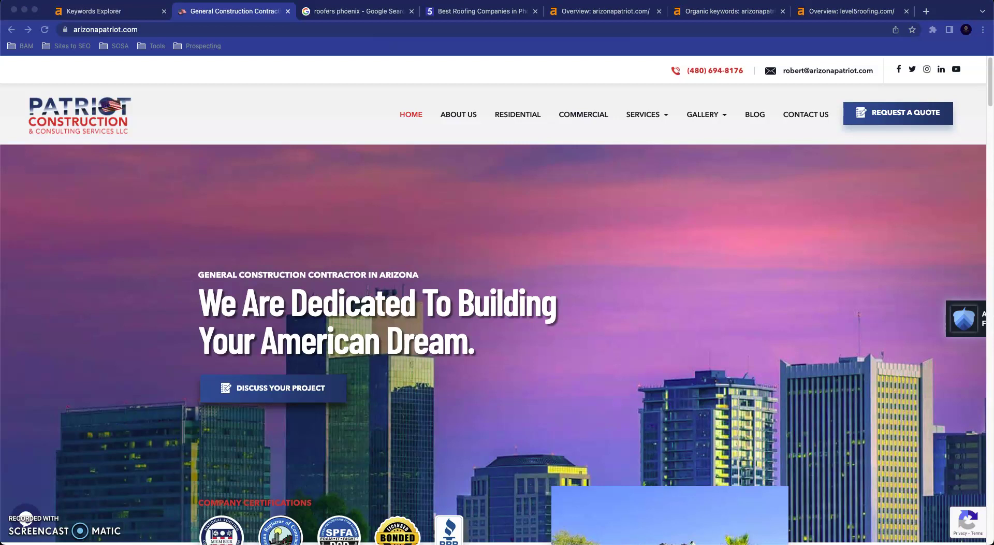
{"action": "left_click", "coordinate": [367, 304]}
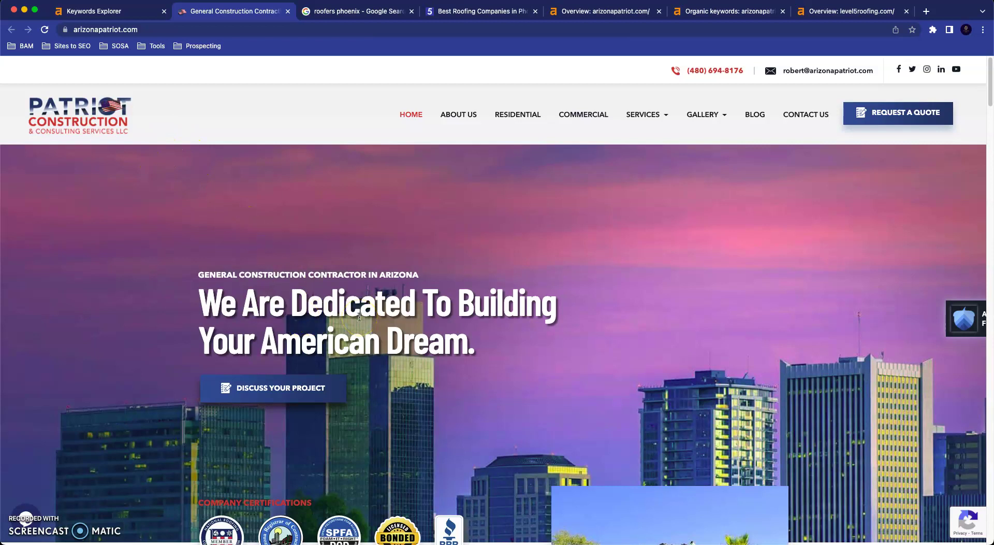
- Review the 'phoenix roofing' matching terms in Keywords Explorer: 1,262 keywords, 12K total volume
{"action": "left_click", "coordinate": [123, 11]}
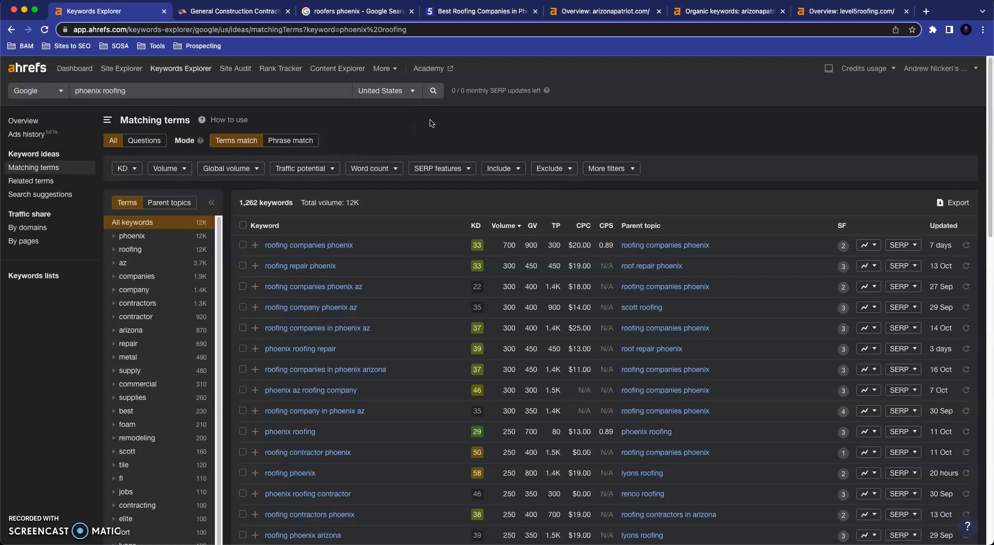
{"action": "left_click_drag", "start_coordinate": [436, 111], "coordinate": [447, 147]}
{"action": "scroll", "coordinate": [341, 199], "scroll_direction": "down", "scroll_amount": 1}
{"action": "scroll", "coordinate": [341, 199], "scroll_direction": "down", "scroll_amount": 4}
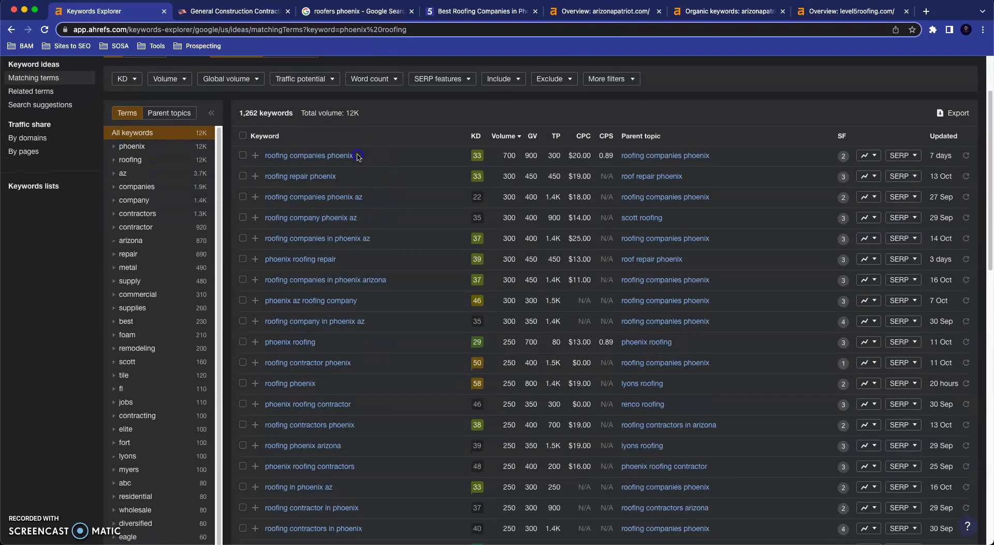
{"action": "left_click_drag", "start_coordinate": [356, 155], "coordinate": [262, 151]}
{"action": "left_click", "coordinate": [510, 155]}
{"action": "left_click", "coordinate": [436, 155]}
{"action": "scroll", "coordinate": [513, 448], "scroll_direction": "up", "scroll_amount": 3}
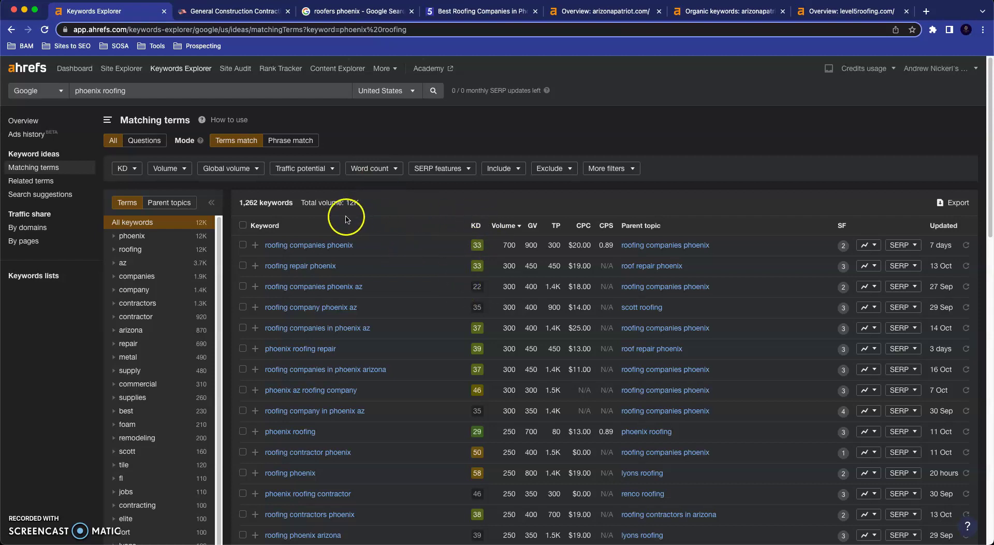
- Switch to the 'General Construction Contract…' tab showing the arizonapatriot.com Patriot Construction homepage
{"action": "left_click", "coordinate": [433, 233]}
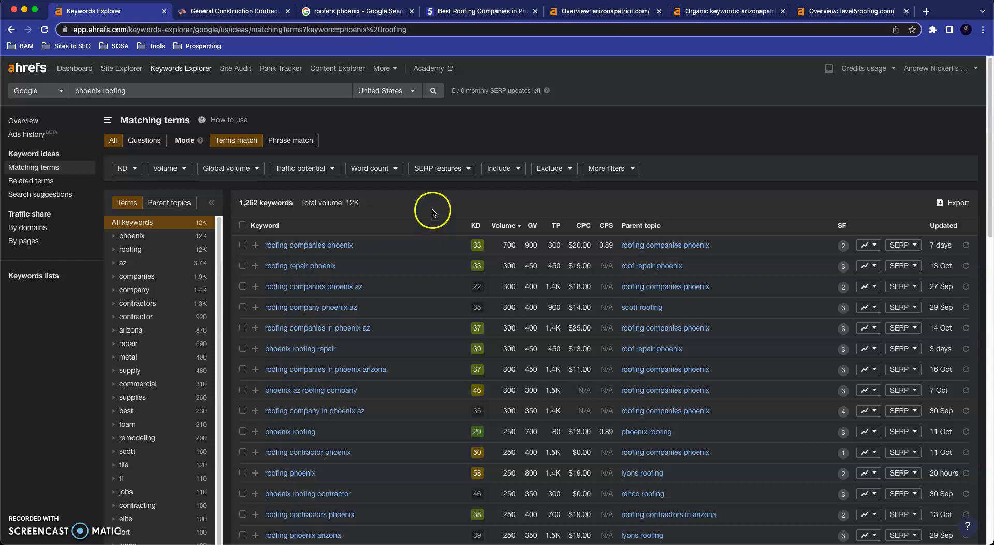
{"action": "left_click", "coordinate": [397, 128]}
{"action": "left_click", "coordinate": [209, 11]}
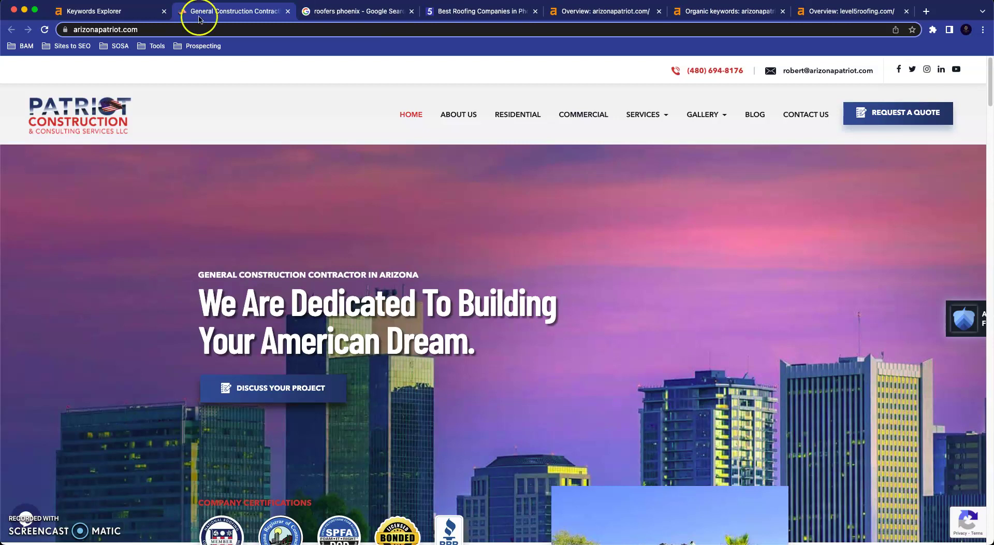
- Scroll the arizonapatriot.com homepage and highlight the phrase 'roofing construction services in Phoenix AZ'
{"action": "scroll", "coordinate": [295, 193], "scroll_direction": "down", "scroll_amount": 3}
{"action": "scroll", "coordinate": [294, 195], "scroll_direction": "down", "scroll_amount": 5}
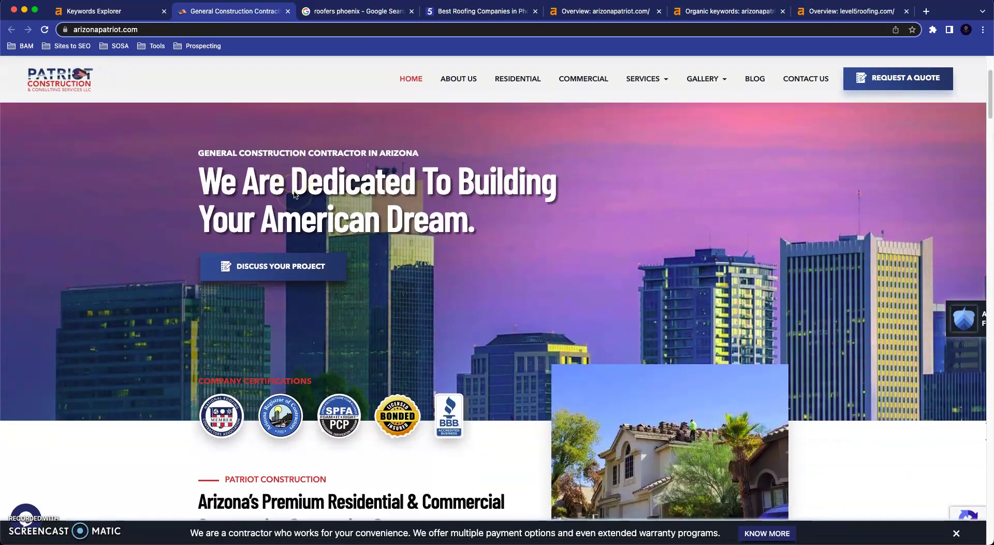
{"action": "scroll", "coordinate": [294, 194], "scroll_direction": "down", "scroll_amount": 1}
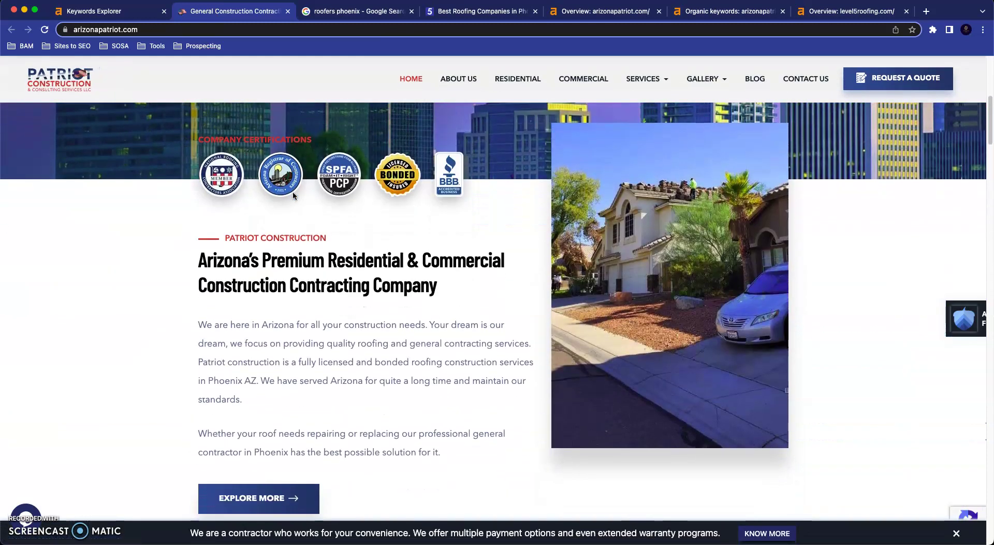
{"action": "left_click", "coordinate": [284, 224]}
{"action": "scroll", "coordinate": [283, 224], "scroll_direction": "down", "scroll_amount": 1}
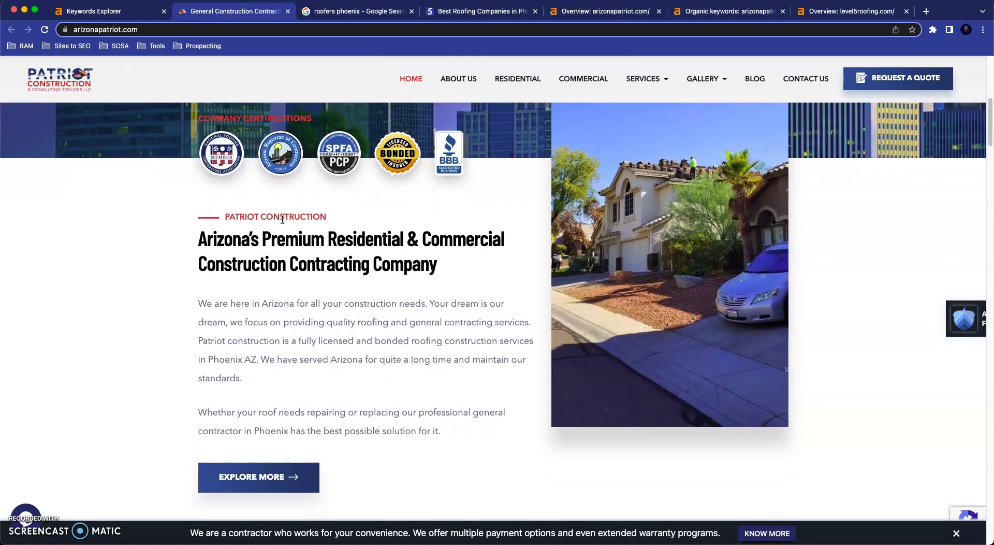
{"action": "scroll", "coordinate": [259, 228], "scroll_direction": "down", "scroll_amount": 5}
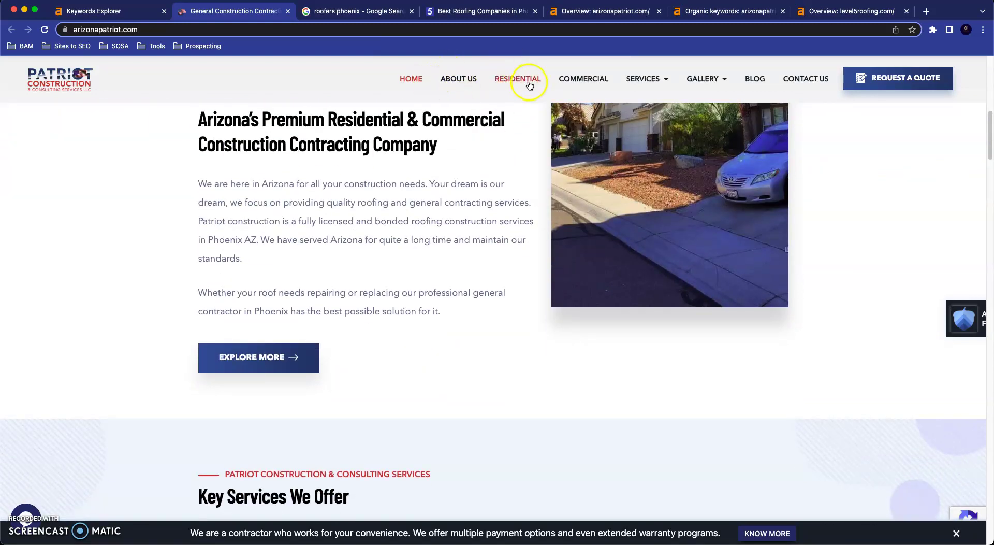
{"action": "scroll", "coordinate": [346, 276], "scroll_direction": "down", "scroll_amount": 1}
{"action": "scroll", "coordinate": [343, 275], "scroll_direction": "down", "scroll_amount": 5}
{"action": "scroll", "coordinate": [344, 277], "scroll_direction": "up", "scroll_amount": 6}
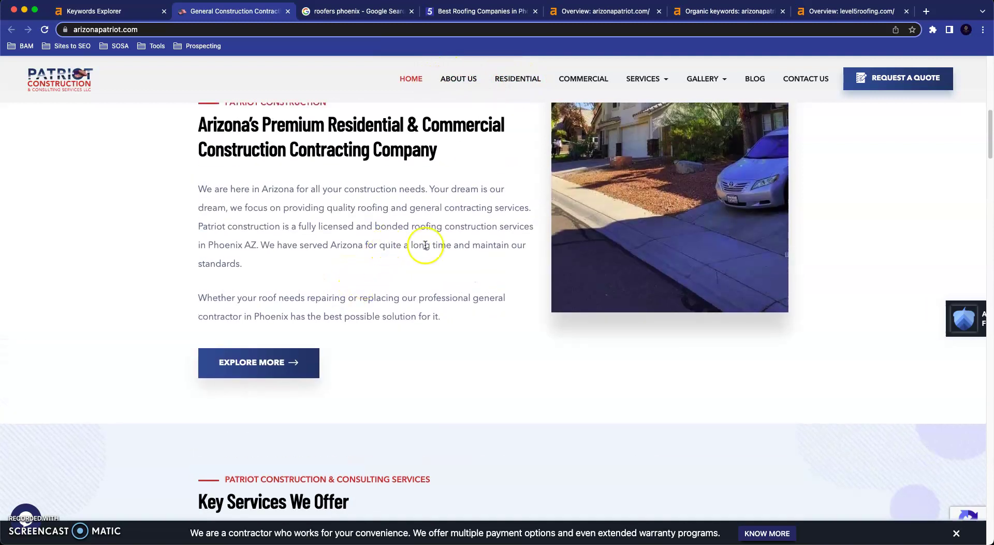
{"action": "left_click", "coordinate": [444, 230]}
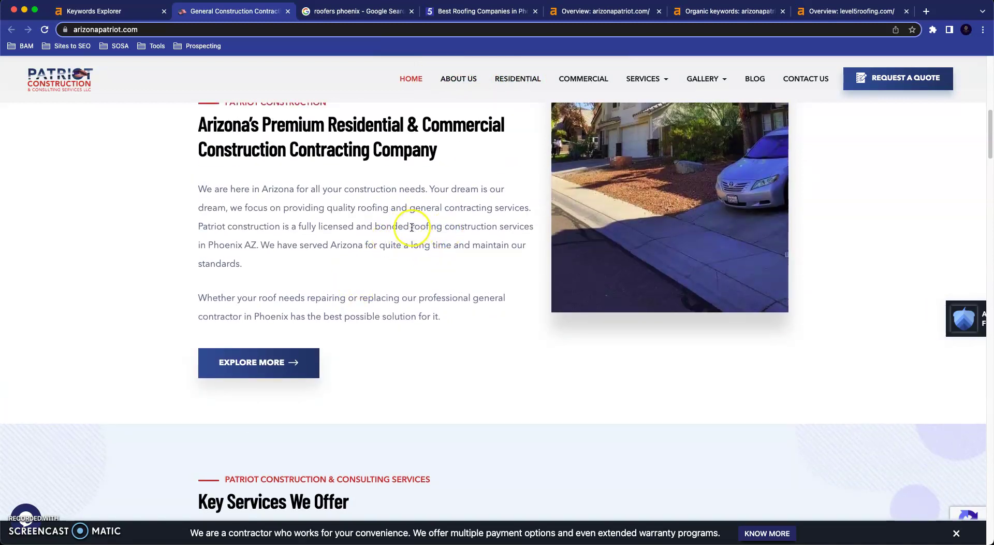
{"action": "left_click_drag", "start_coordinate": [411, 227], "coordinate": [258, 241]}
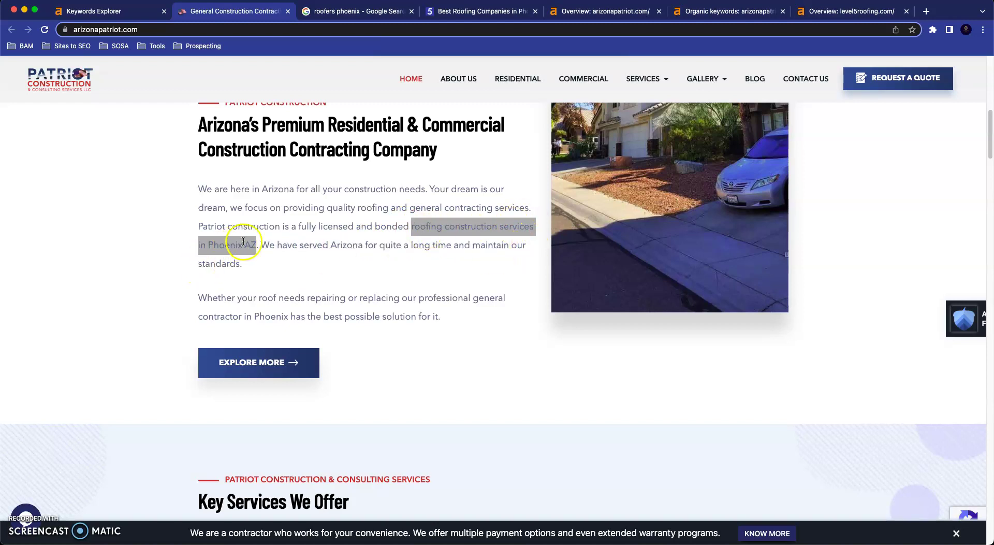
{"action": "left_click", "coordinate": [333, 258]}
- Scroll down to the video gallery, then return to the Ahrefs 'phoenix roofing' keyword list
{"action": "scroll", "coordinate": [288, 318], "scroll_direction": "down", "scroll_amount": 12}
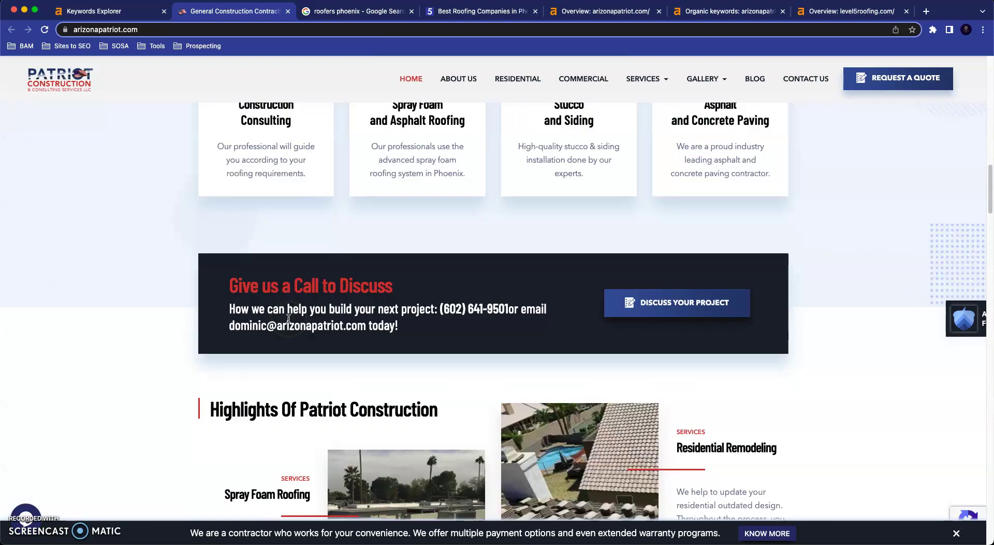
{"action": "scroll", "coordinate": [231, 320], "scroll_direction": "down", "scroll_amount": 10}
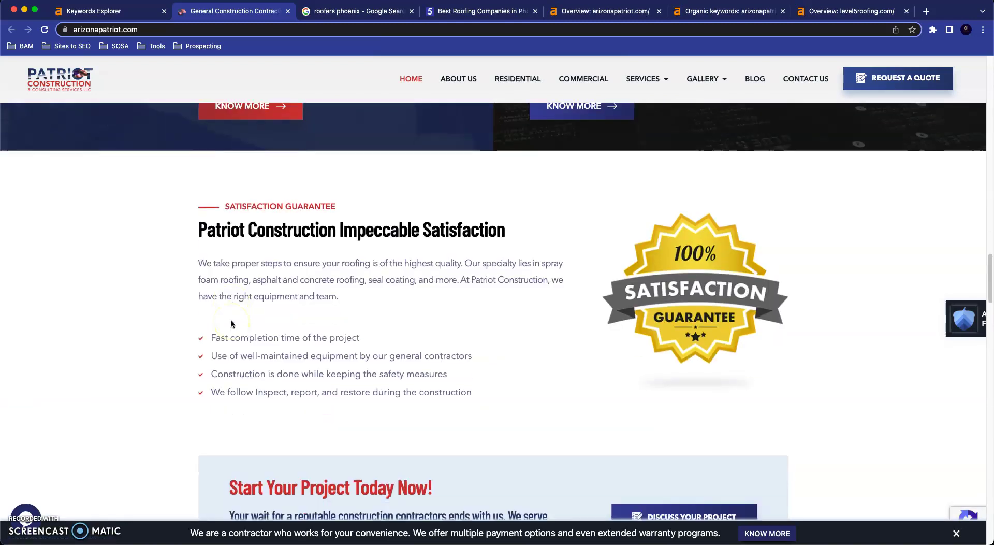
{"action": "scroll", "coordinate": [231, 323], "scroll_direction": "down", "scroll_amount": 9}
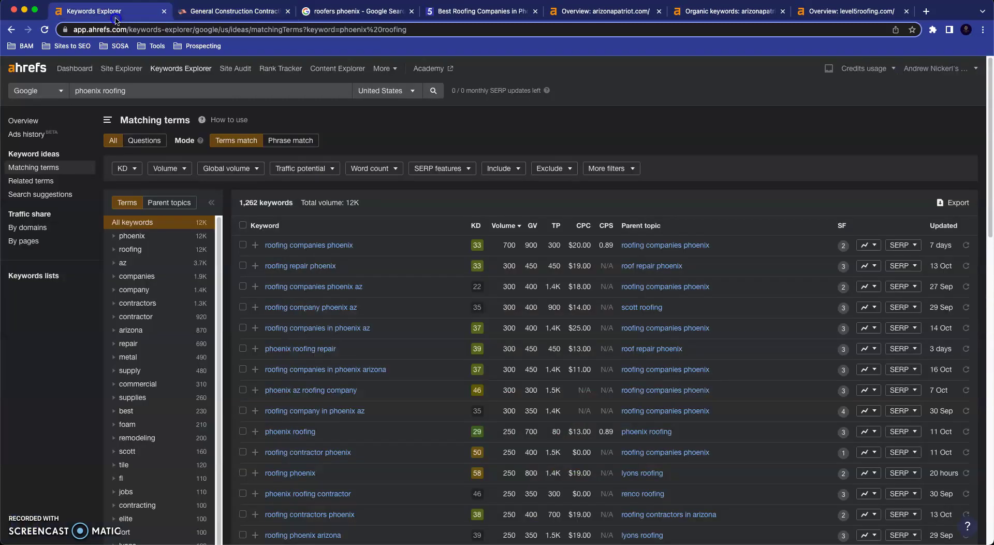
{"action": "left_click", "coordinate": [103, 10]}
- Highlight the top keyword 'roofing companies phoenix', then switch to the 'roofers phoenix' Google results
{"action": "left_click_drag", "start_coordinate": [355, 247], "coordinate": [279, 238]}
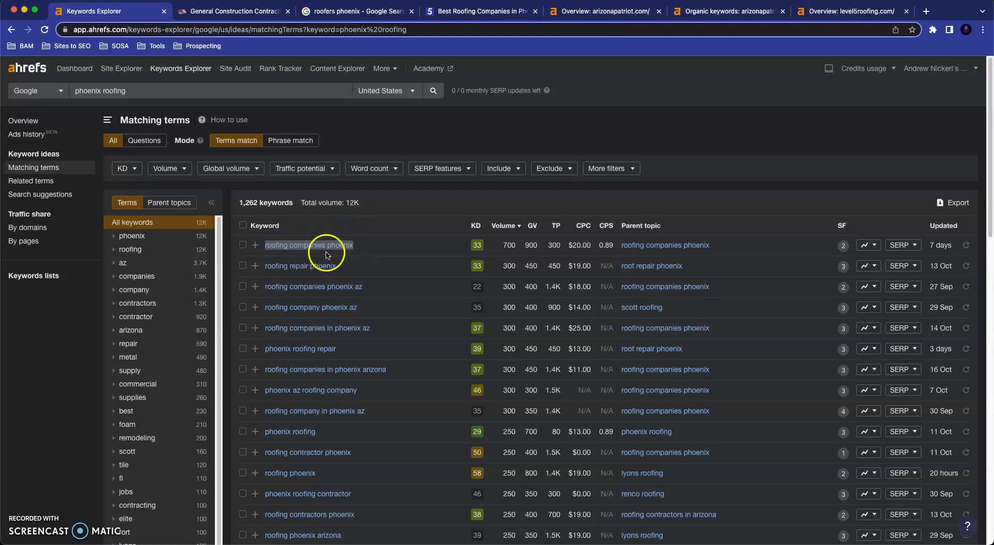
{"action": "left_click", "coordinate": [390, 207]}
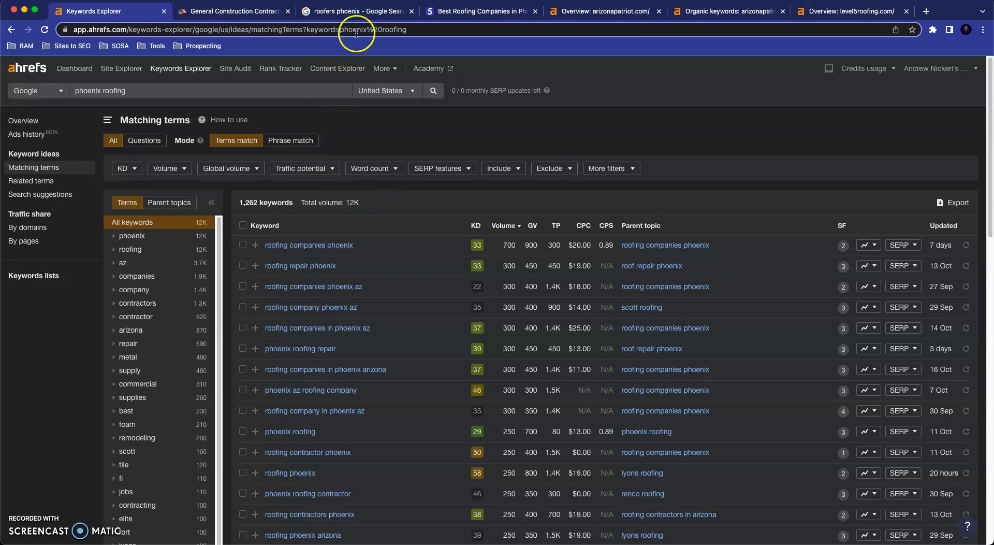
{"action": "left_click", "coordinate": [359, 15]}
- Dismiss the search suggestions and scroll to level5roofing.com, the first organic result at DR 19
{"action": "scroll", "coordinate": [275, 156], "scroll_direction": "up", "scroll_amount": 5}
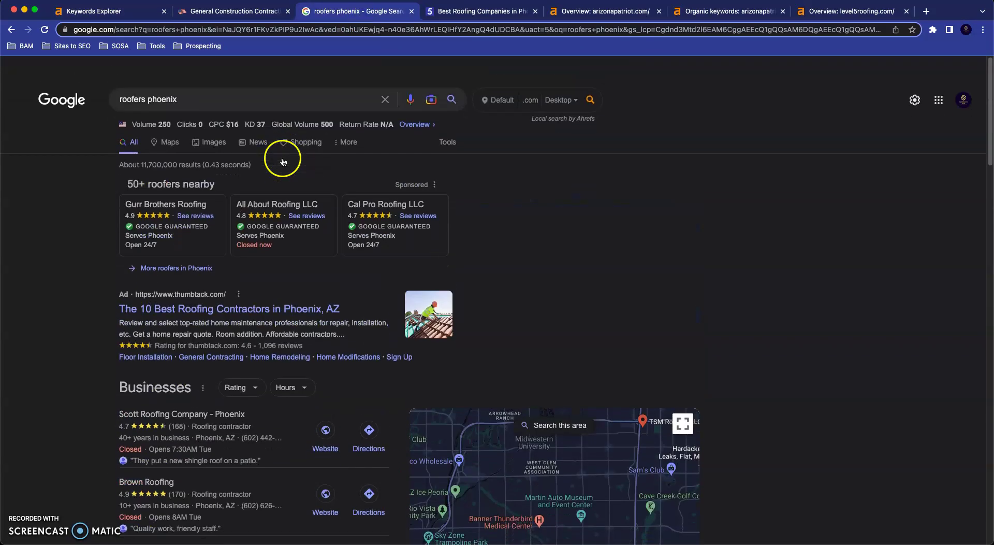
{"action": "left_click", "coordinate": [201, 81]}
{"action": "left_click", "coordinate": [35, 239]}
{"action": "scroll", "coordinate": [101, 212], "scroll_direction": "down", "scroll_amount": 6}
{"action": "scroll", "coordinate": [104, 214], "scroll_direction": "down", "scroll_amount": 3}
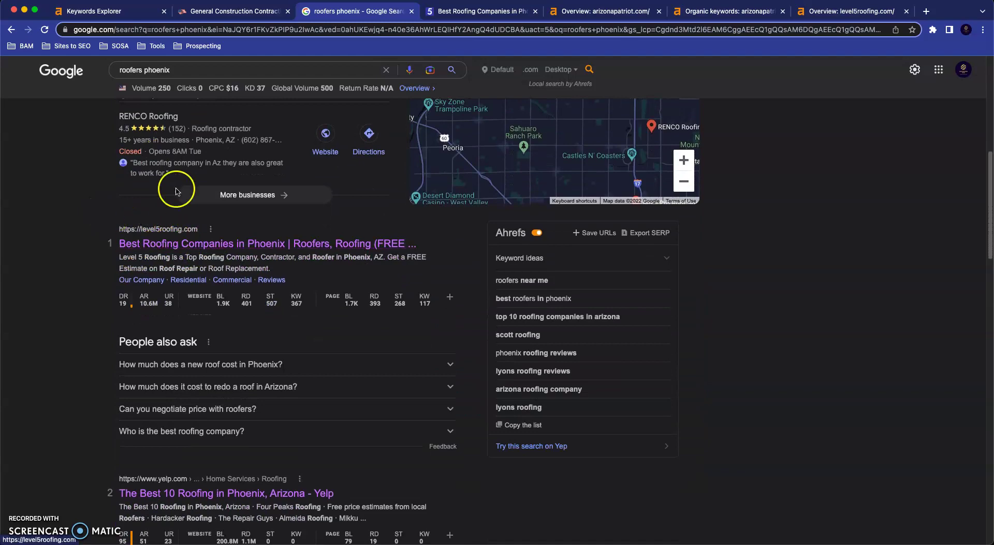
- On level5roofing.com, highlight 'Roofing Phoenix' and 'Roofing Companies in Phoenix AZ' in the heading
{"action": "left_click", "coordinate": [461, 15]}
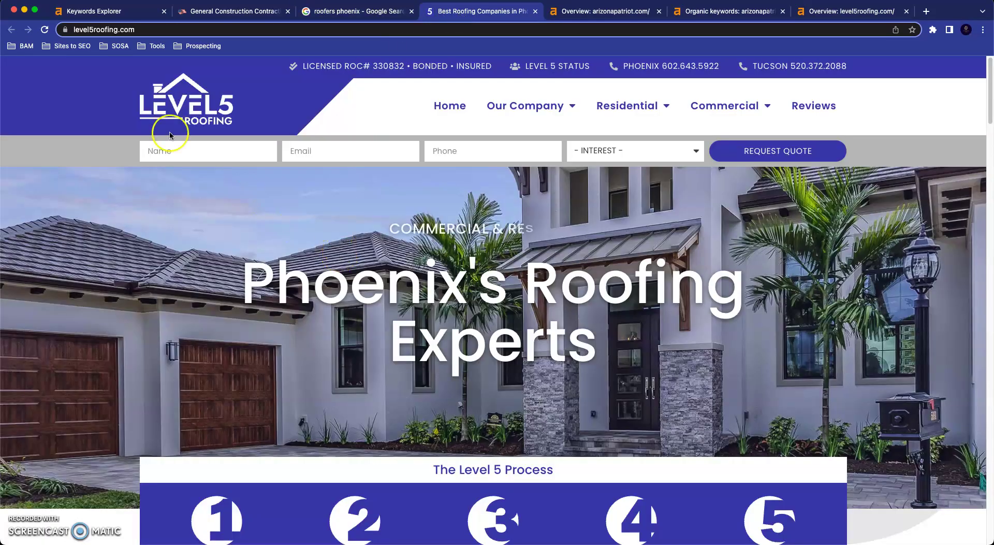
{"action": "scroll", "coordinate": [378, 197], "scroll_direction": "down", "scroll_amount": 15}
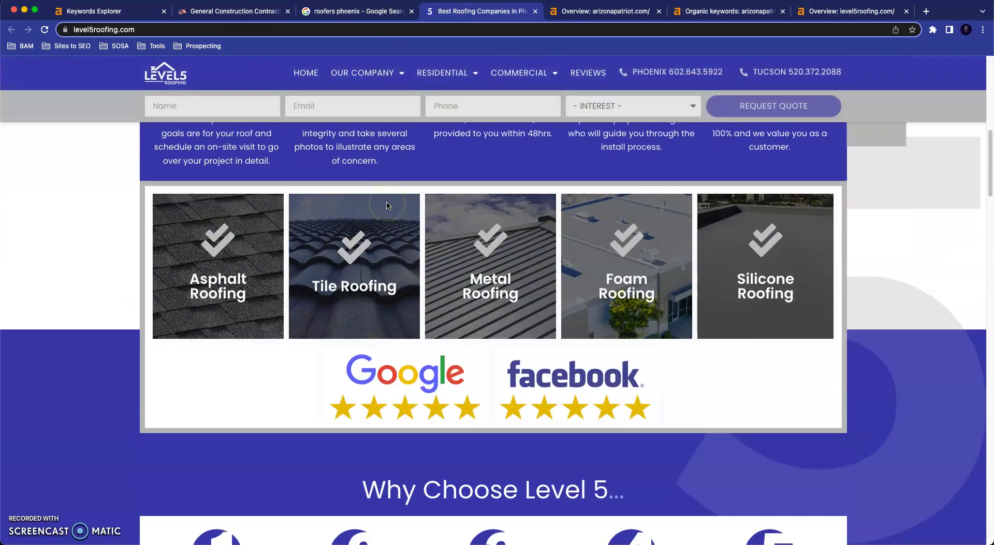
{"action": "scroll", "coordinate": [386, 205], "scroll_direction": "down", "scroll_amount": 15}
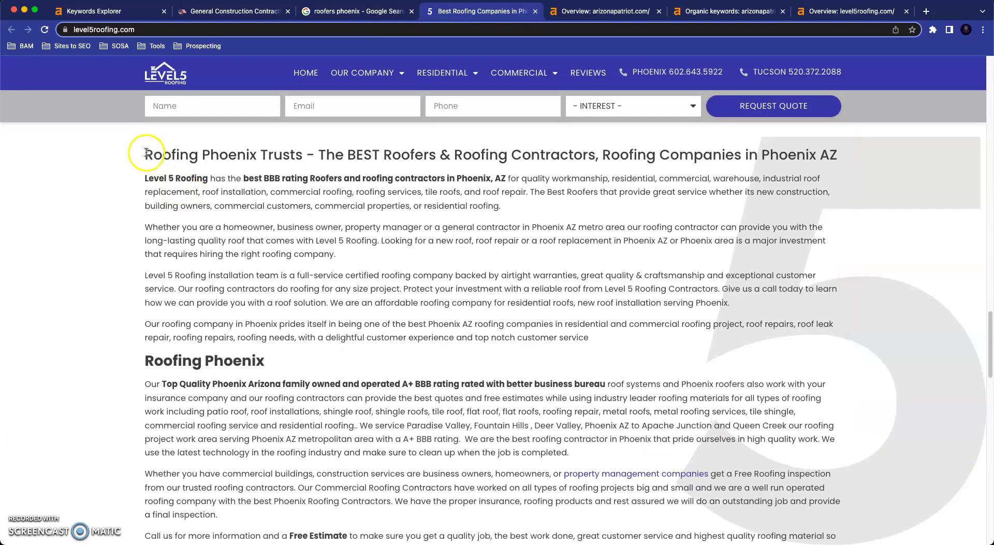
{"action": "left_click_drag", "start_coordinate": [145, 157], "coordinate": [263, 158]}
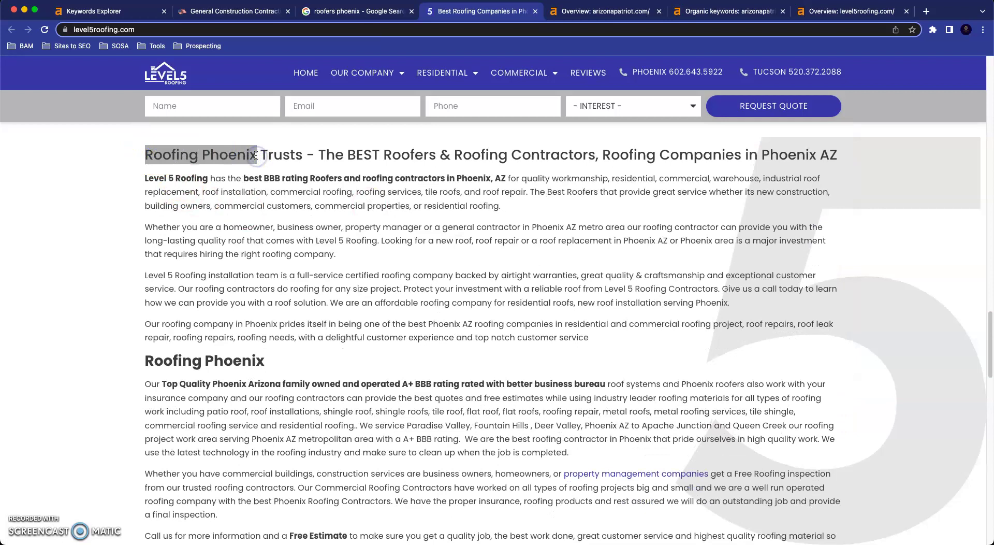
{"action": "left_click_drag", "start_coordinate": [602, 156], "coordinate": [807, 164]}
{"action": "left_click", "coordinate": [784, 179]}
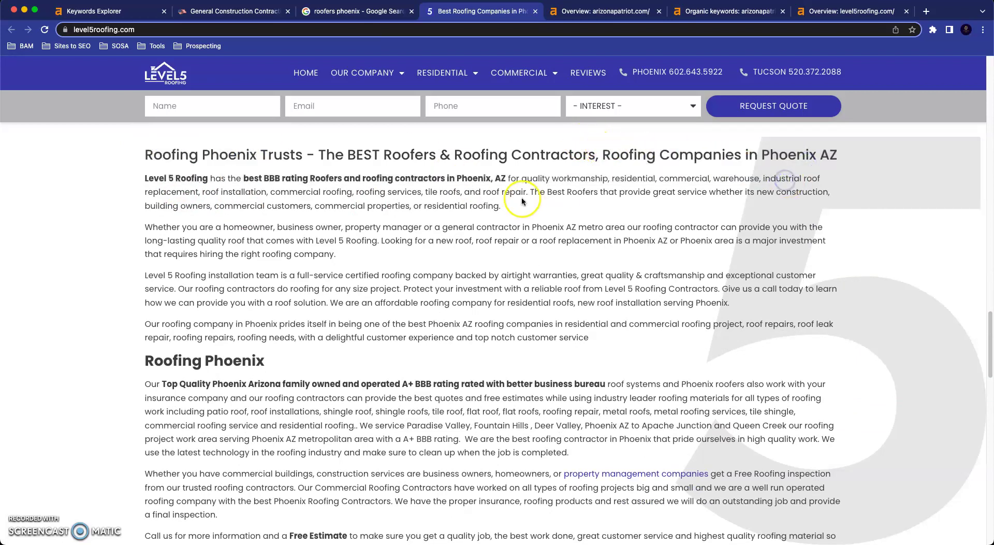
- Highlight 'roofing contractors in Phoenix, AZ', 'roof replacement in Phoenix AZ' and the main heading words
{"action": "left_click_drag", "start_coordinate": [363, 178], "coordinate": [512, 180]}
{"action": "left_click", "coordinate": [508, 178]}
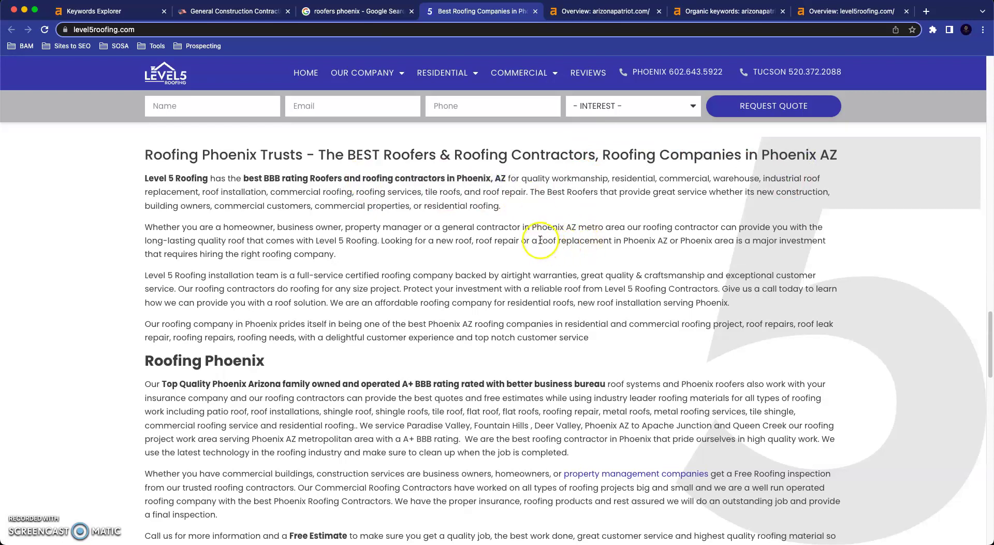
{"action": "left_click_drag", "start_coordinate": [539, 241], "coordinate": [697, 240]}
{"action": "left_click", "coordinate": [666, 240]}
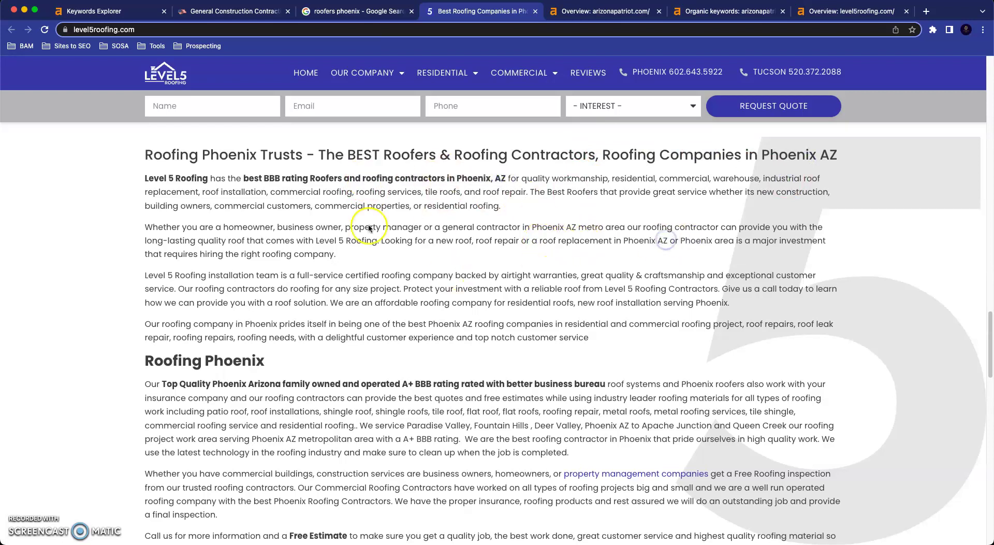
{"action": "double_click", "coordinate": [197, 361]}
{"action": "left_click", "coordinate": [299, 352]}
{"action": "scroll", "coordinate": [331, 300], "scroll_direction": "up", "scroll_amount": 2}
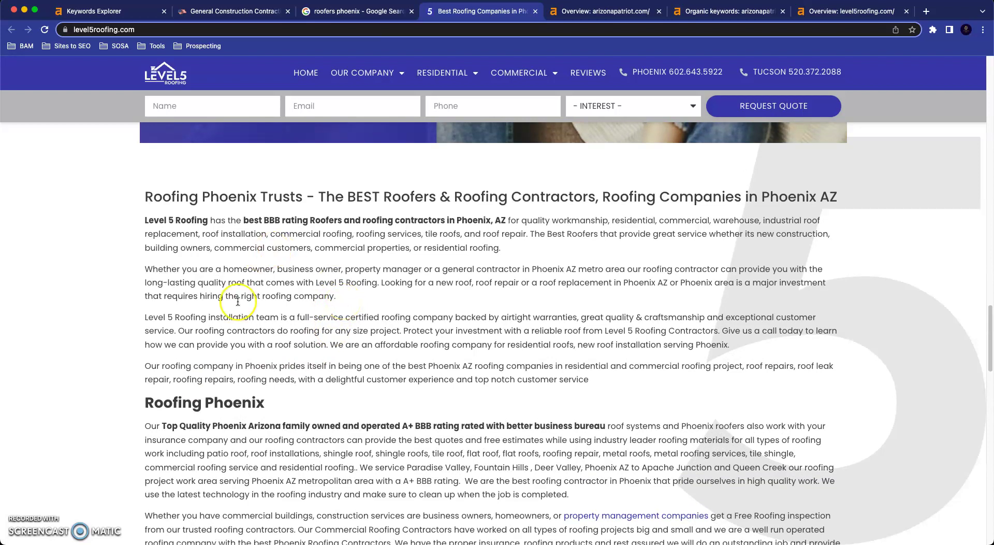
{"action": "left_click_drag", "start_coordinate": [145, 196], "coordinate": [244, 197]}
{"action": "left_click", "coordinate": [250, 199]}
- Glance at the roofers phoenix results, then open the arizonapatriot.com Ahrefs overview and highlight 150 backlinks
{"action": "left_click", "coordinate": [348, 14]}
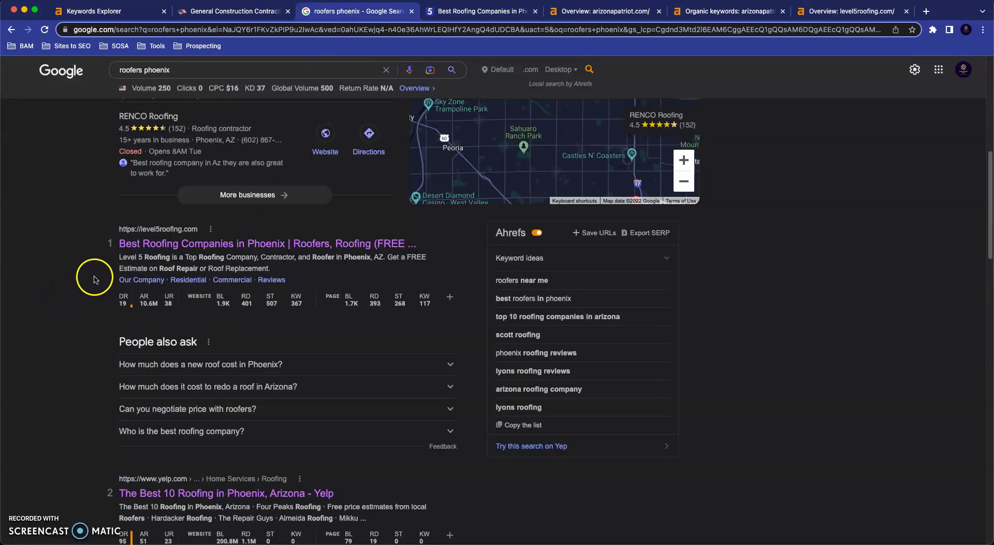
{"action": "scroll", "coordinate": [97, 280], "scroll_direction": "down", "scroll_amount": 1}
{"action": "left_click_drag", "start_coordinate": [78, 217], "coordinate": [383, 426]}
{"action": "left_click", "coordinate": [584, 497]}
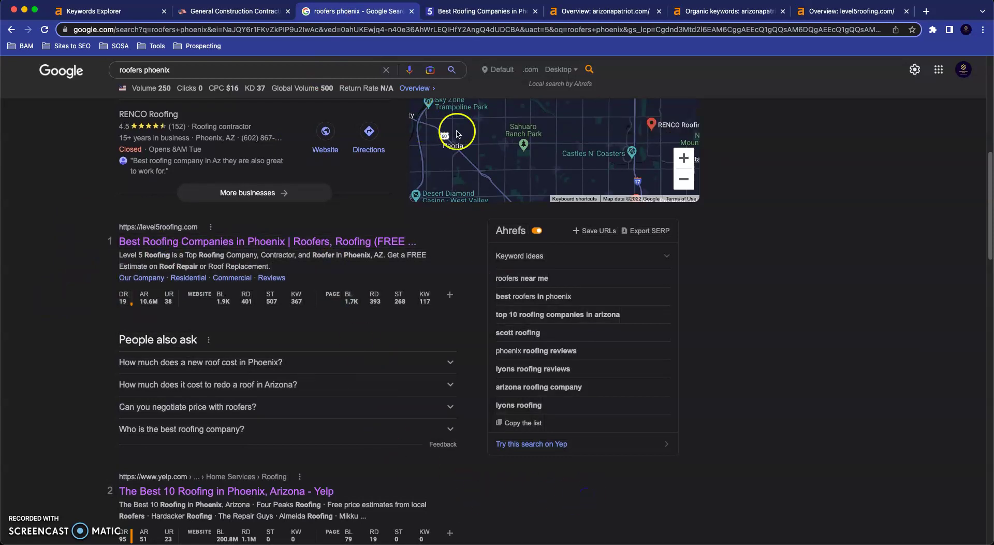
{"action": "left_click", "coordinate": [588, 13]}
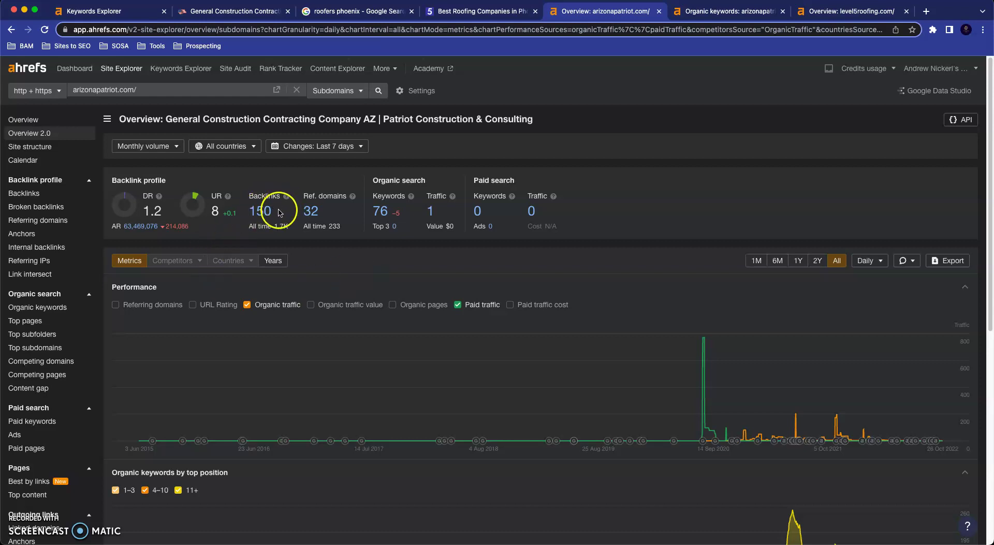
{"action": "left_click_drag", "start_coordinate": [276, 212], "coordinate": [337, 253]}
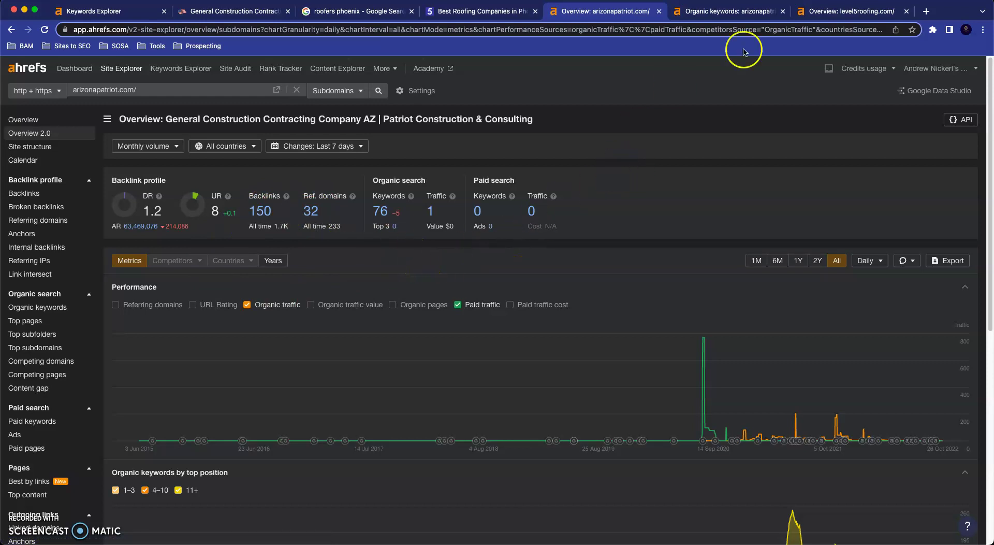
- Compare the level5roofing.com Ahrefs overview: DR 19, 1.2K backlinks, 308 referring domains, 366 keywords
{"action": "left_click", "coordinate": [847, 14]}
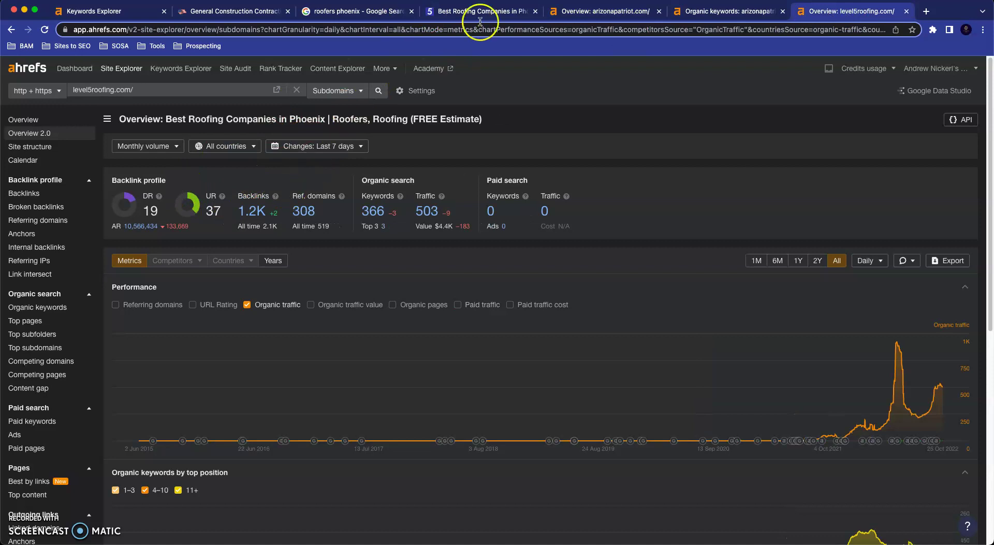
{"action": "left_click", "coordinate": [370, 12]}
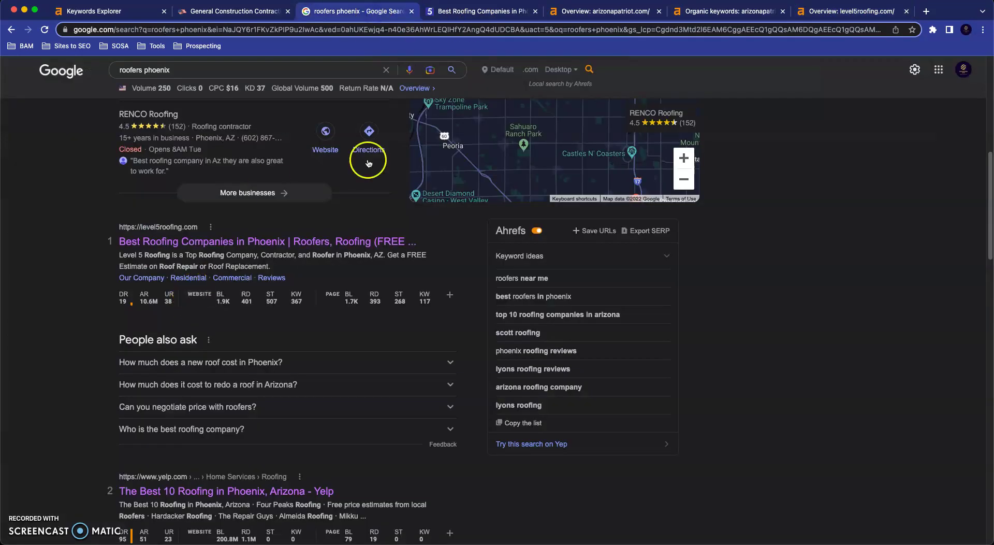
{"action": "left_click", "coordinate": [875, 9]}
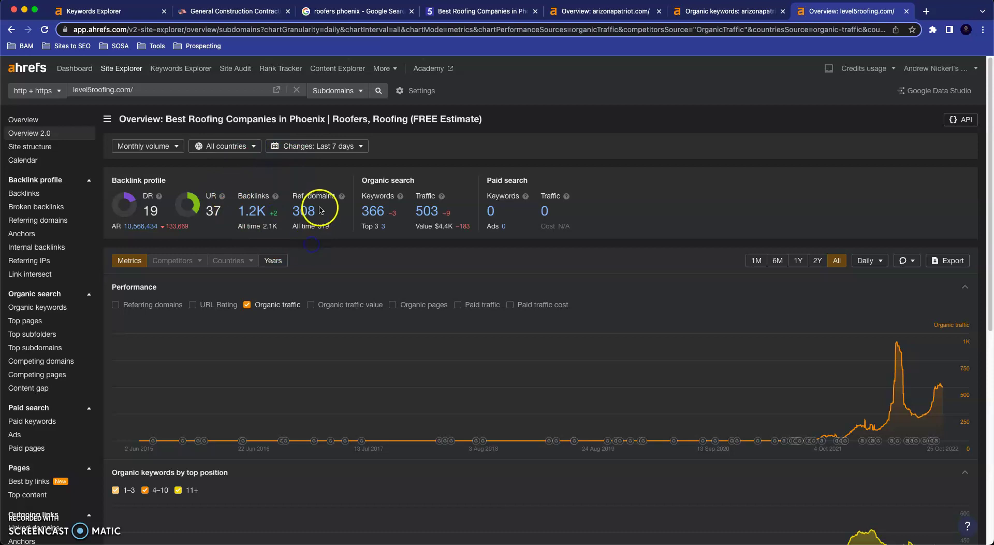
{"action": "left_click", "coordinate": [328, 242]}
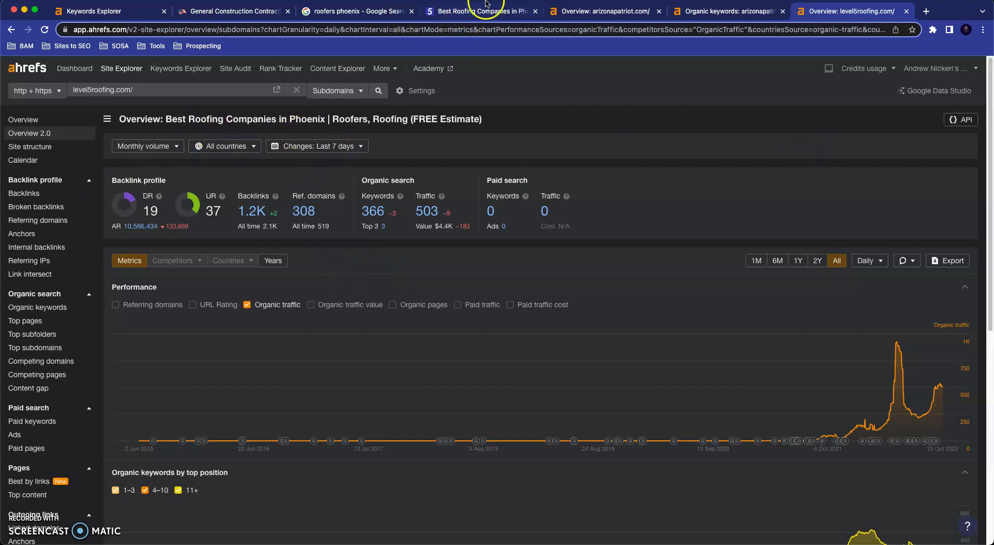
- Scroll the 'roofers phoenix' results to the pagination footer and back up to the Businesses map pack
{"action": "left_click", "coordinate": [481, 10]}
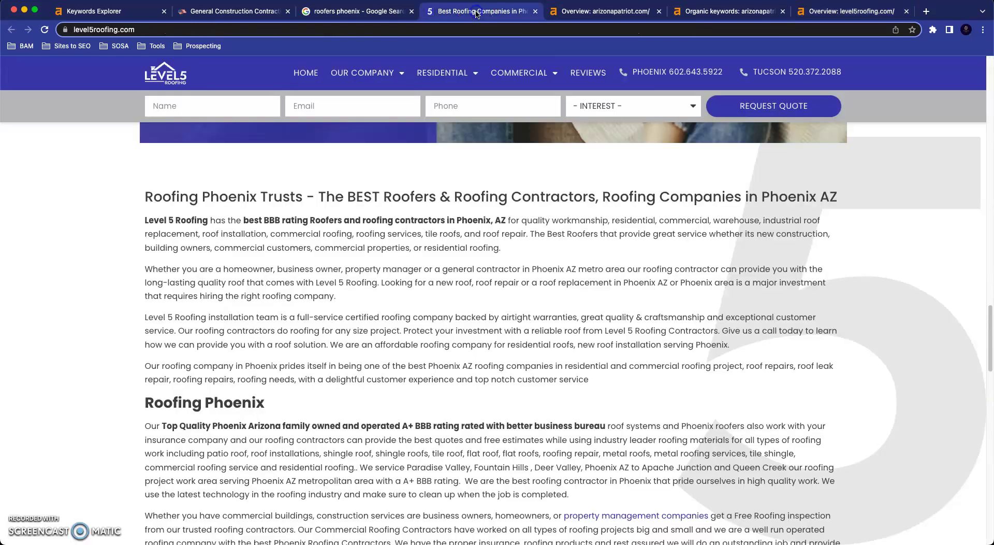
{"action": "left_click", "coordinate": [382, 7]}
{"action": "mouse_move", "coordinate": [127, 298]}
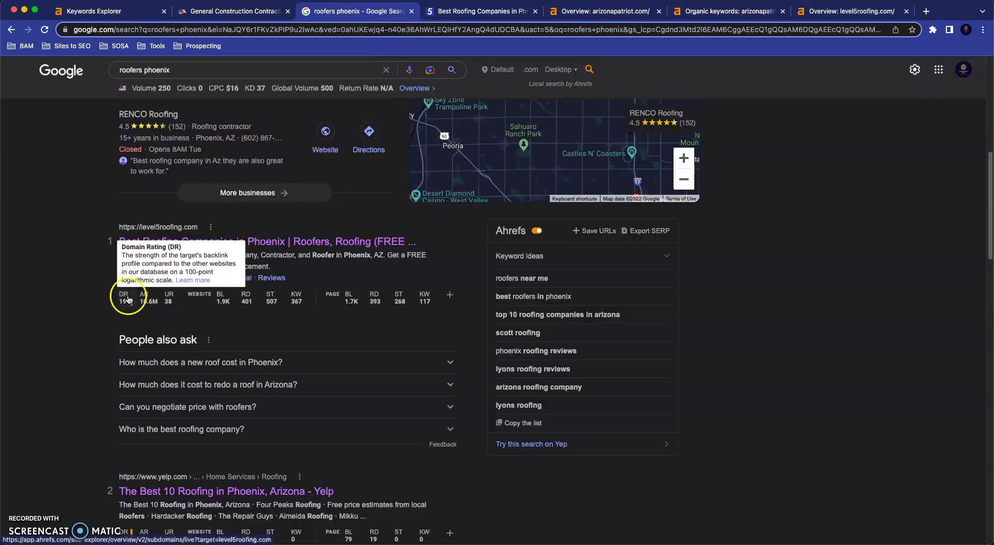
{"action": "scroll", "coordinate": [129, 279], "scroll_direction": "down", "scroll_amount": 3}
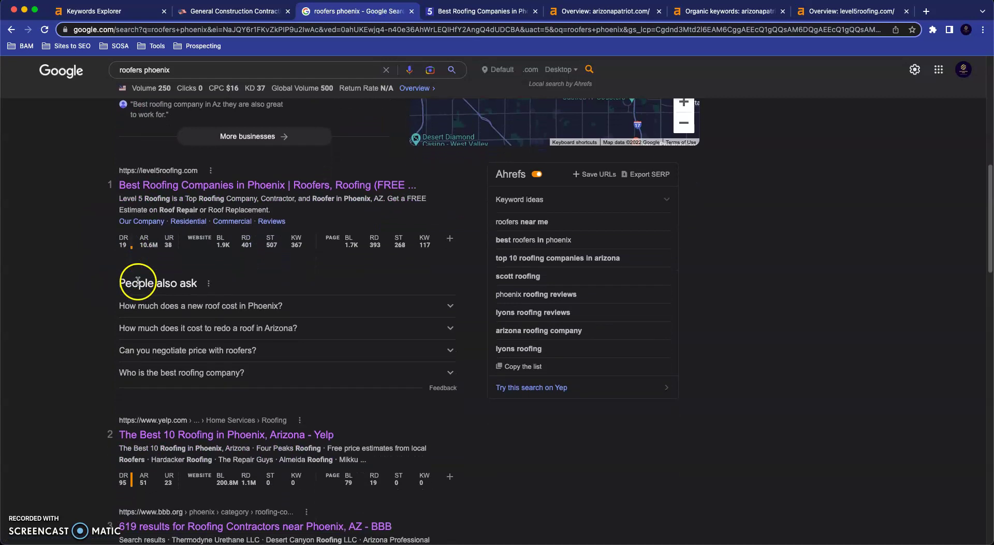
{"action": "scroll", "coordinate": [62, 344], "scroll_direction": "down", "scroll_amount": 6}
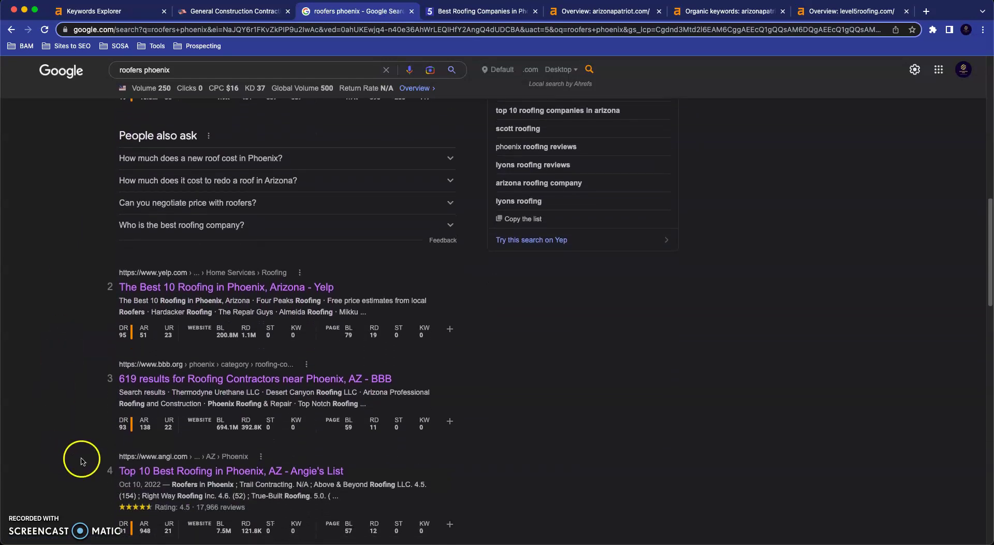
{"action": "scroll", "coordinate": [99, 352], "scroll_direction": "down", "scroll_amount": 15}
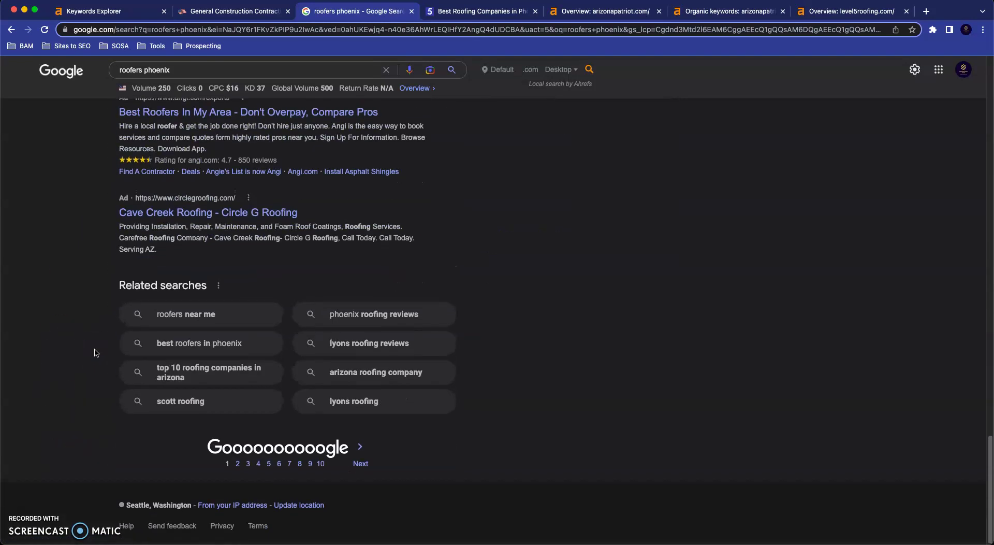
{"action": "scroll", "coordinate": [149, 413], "scroll_direction": "up", "scroll_amount": 15}
{"action": "scroll", "coordinate": [149, 412], "scroll_direction": "up", "scroll_amount": 10}
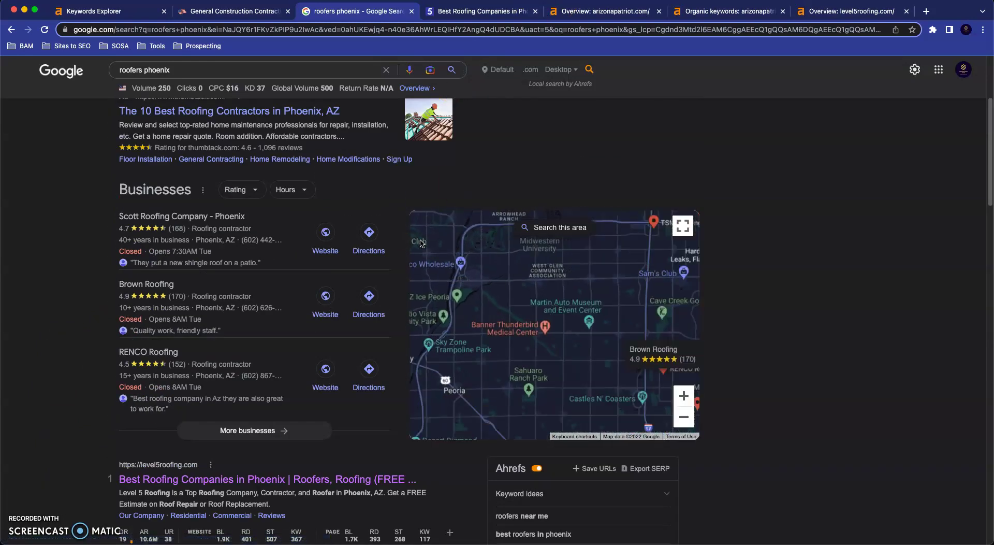
{"action": "scroll", "coordinate": [69, 346], "scroll_direction": "up", "scroll_amount": 1}
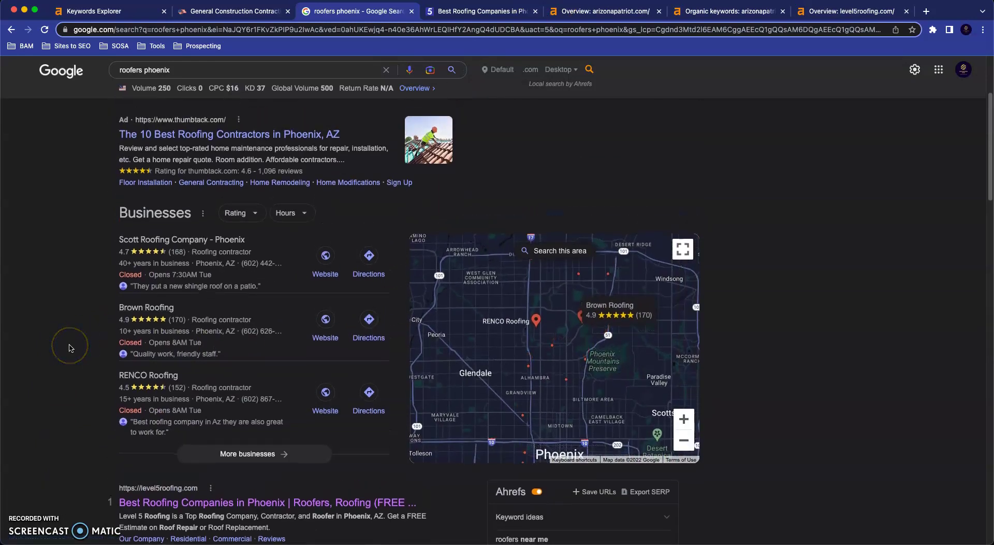
{"action": "scroll", "coordinate": [69, 346], "scroll_direction": "down", "scroll_amount": 2}
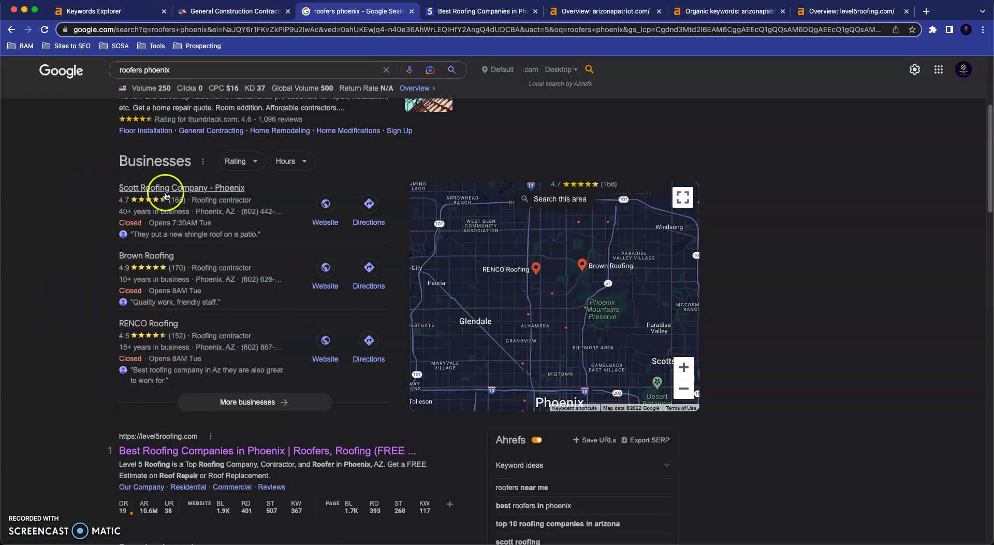
{"action": "left_click_drag", "start_coordinate": [95, 190], "coordinate": [330, 381]}
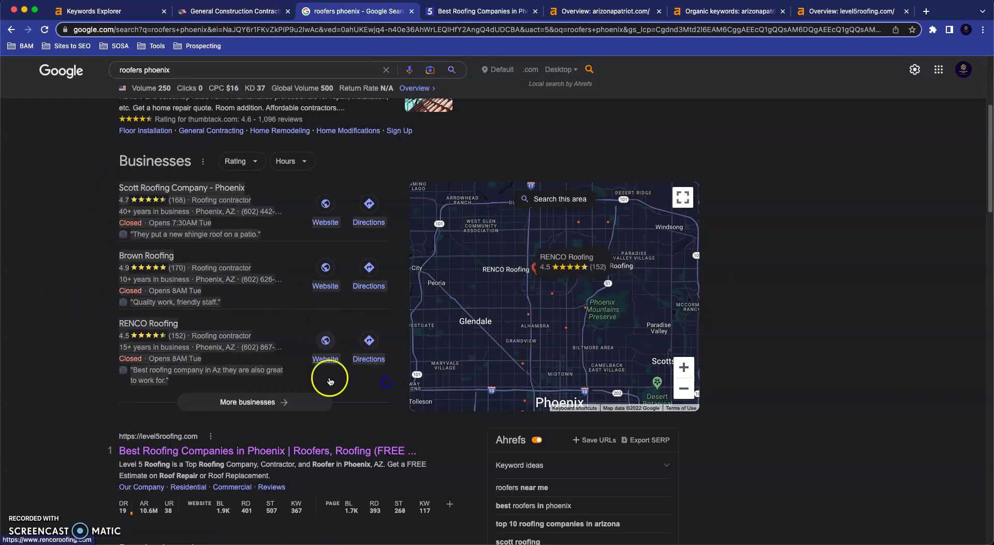
{"action": "left_click", "coordinate": [73, 404]}
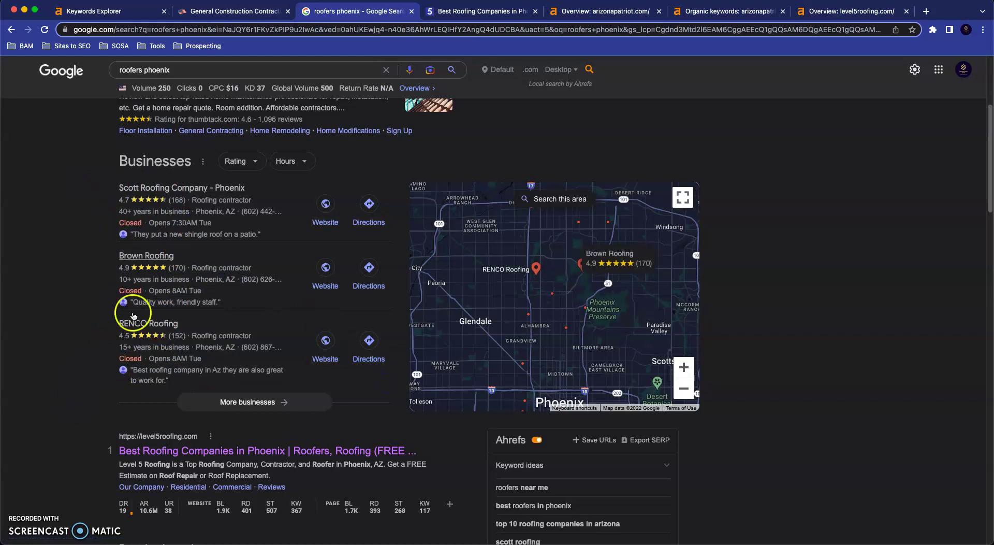
{"action": "scroll", "coordinate": [102, 405], "scroll_direction": "down", "scroll_amount": 3}
{"action": "scroll", "coordinate": [93, 407], "scroll_direction": "up", "scroll_amount": 3}
{"action": "scroll", "coordinate": [114, 450], "scroll_direction": "down", "scroll_amount": 3}
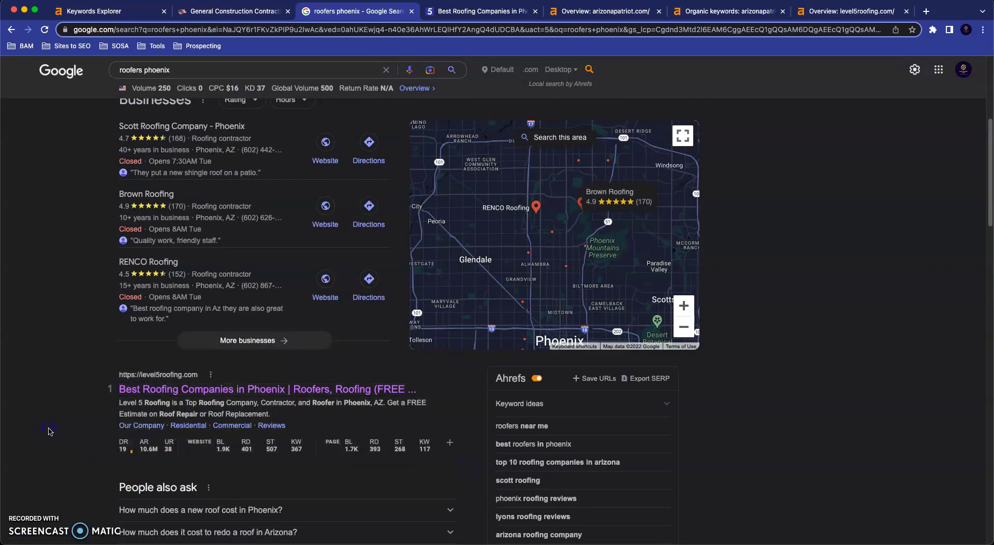
{"action": "scroll", "coordinate": [50, 430], "scroll_direction": "up", "scroll_amount": 5}
{"action": "scroll", "coordinate": [49, 425], "scroll_direction": "down", "scroll_amount": 1}
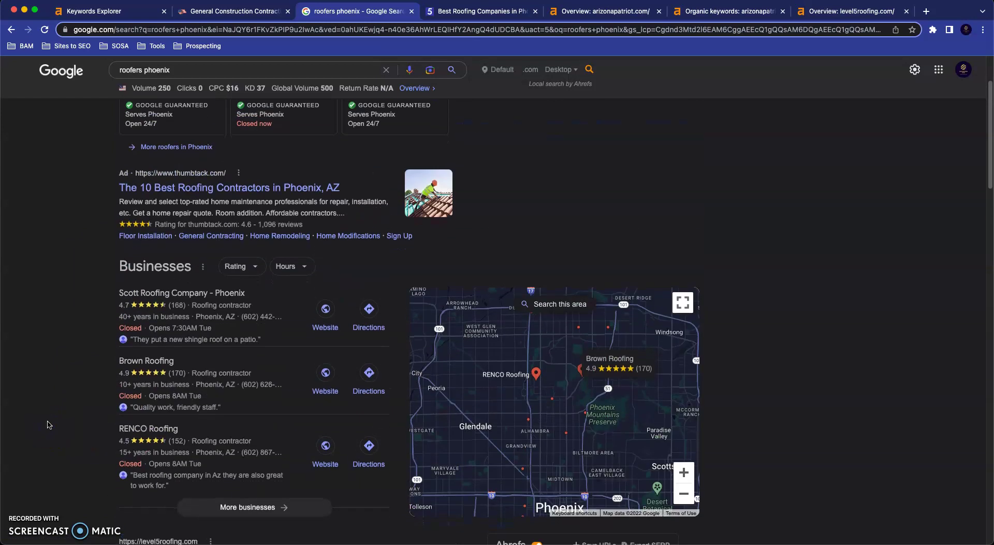
{"action": "scroll", "coordinate": [48, 420], "scroll_direction": "down", "scroll_amount": 1}
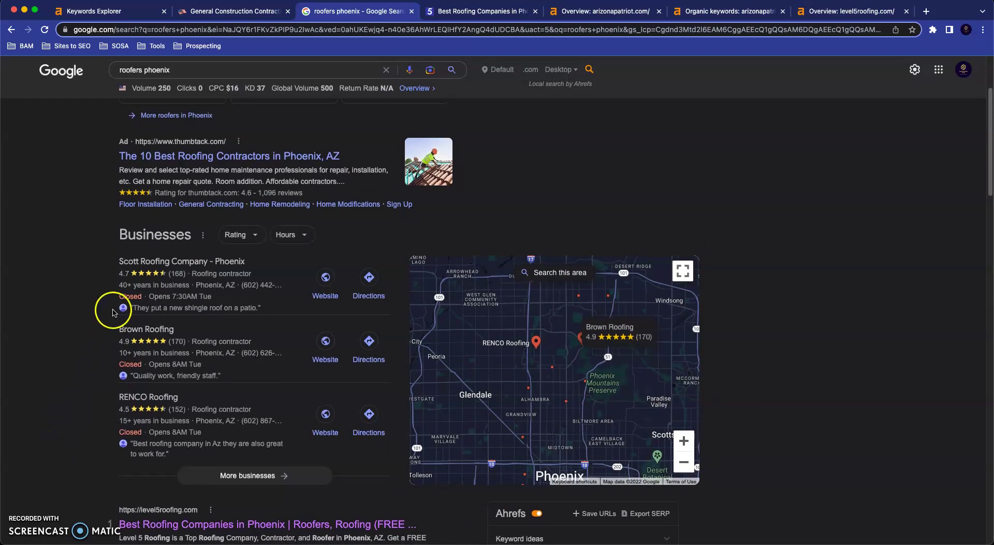
{"action": "left_click_drag", "start_coordinate": [107, 262], "coordinate": [367, 453]}
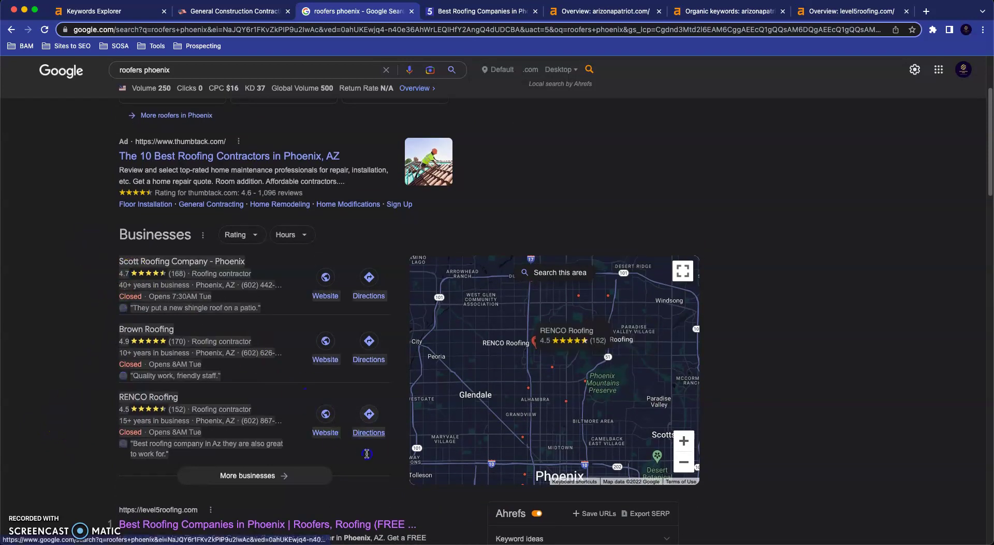
{"action": "left_click", "coordinate": [71, 471]}
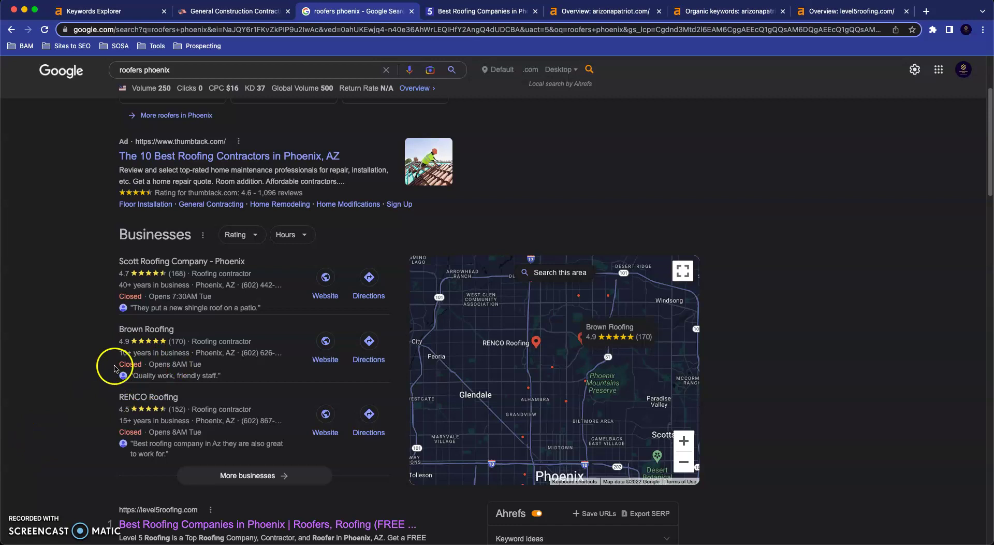
{"action": "left_click", "coordinate": [139, 346]}
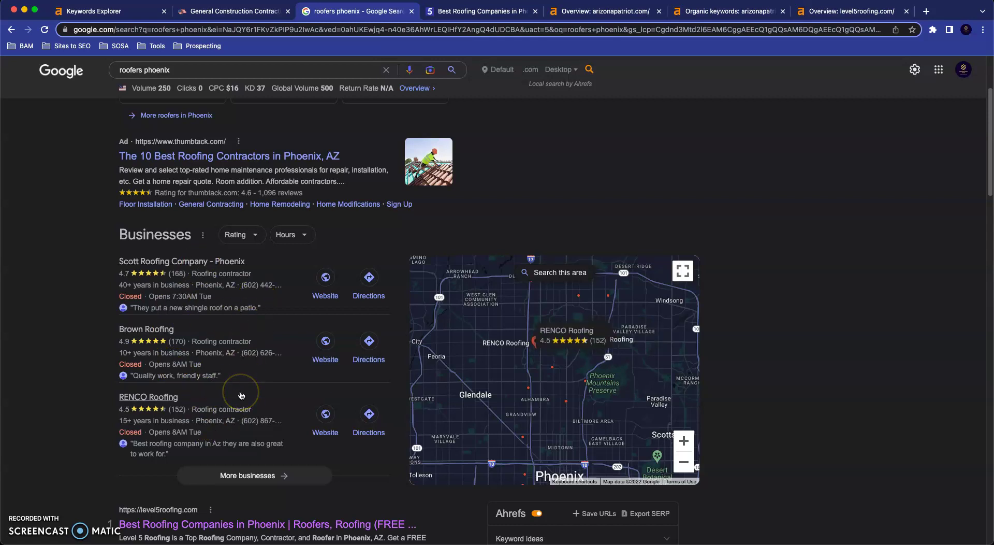
{"action": "scroll", "coordinate": [209, 397], "scroll_direction": "down", "scroll_amount": 4}
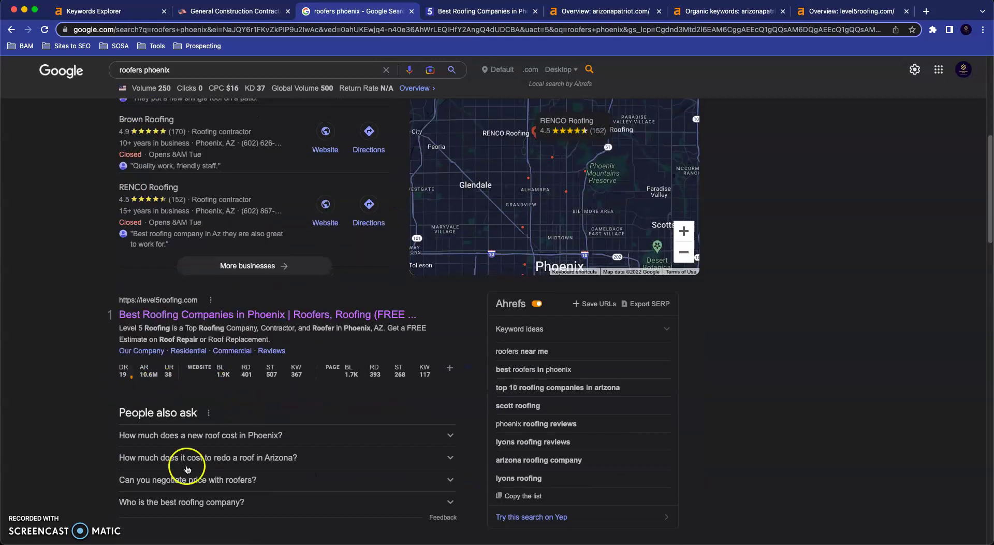
{"action": "scroll", "coordinate": [166, 458], "scroll_direction": "up", "scroll_amount": 2}
{"action": "scroll", "coordinate": [151, 449], "scroll_direction": "up", "scroll_amount": 1}
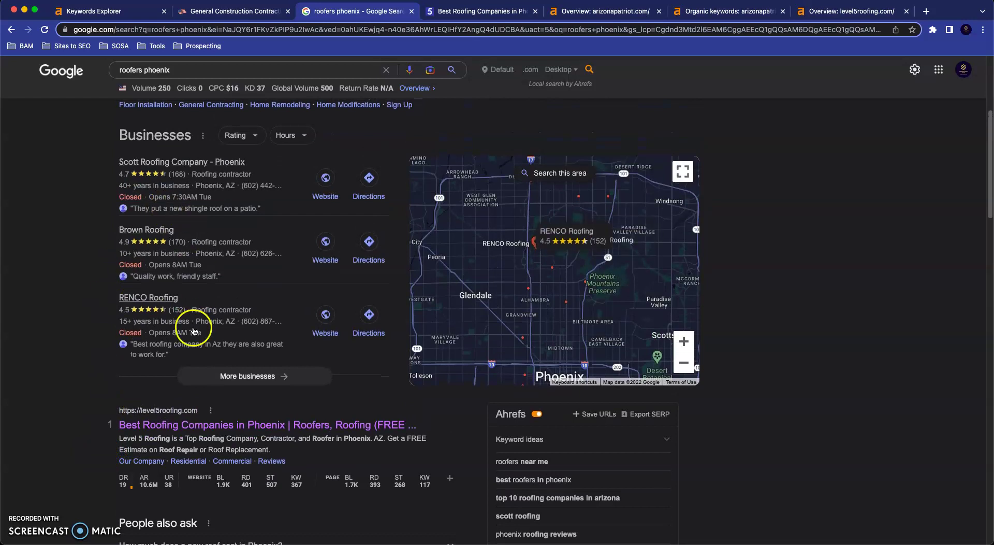
{"action": "scroll", "coordinate": [124, 393], "scroll_direction": "up", "scroll_amount": 1}
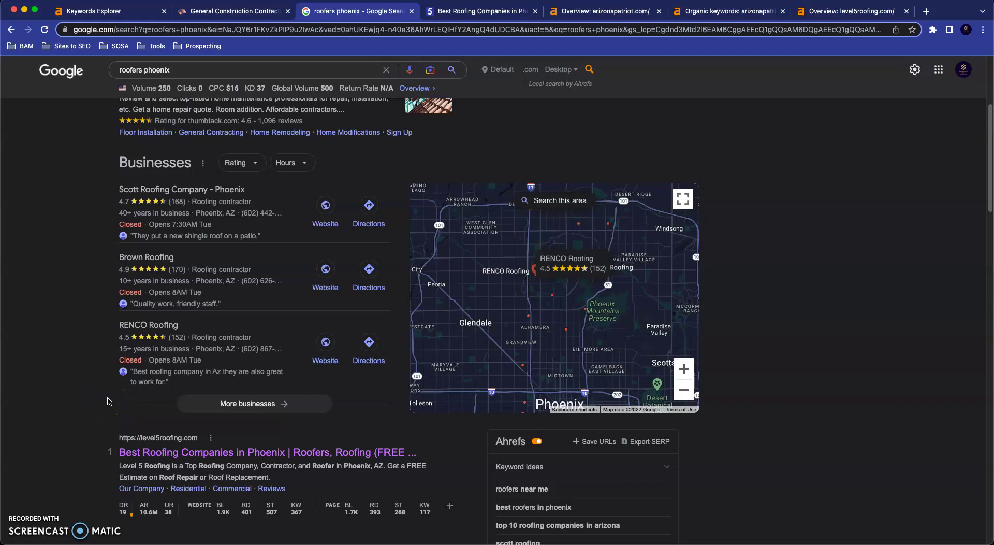
{"action": "scroll", "coordinate": [124, 326], "scroll_direction": "down", "scroll_amount": 10}
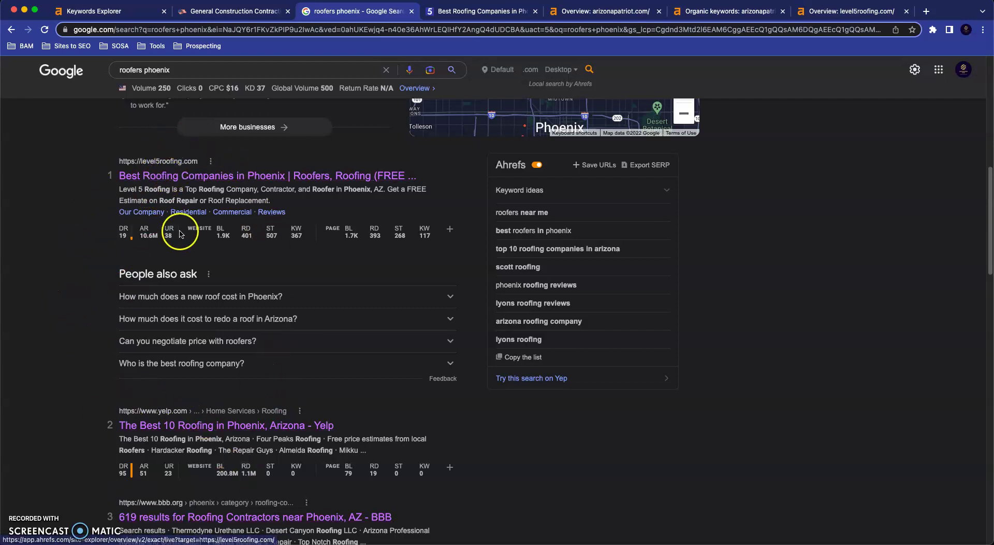
{"action": "scroll", "coordinate": [106, 341], "scroll_direction": "up", "scroll_amount": 1}
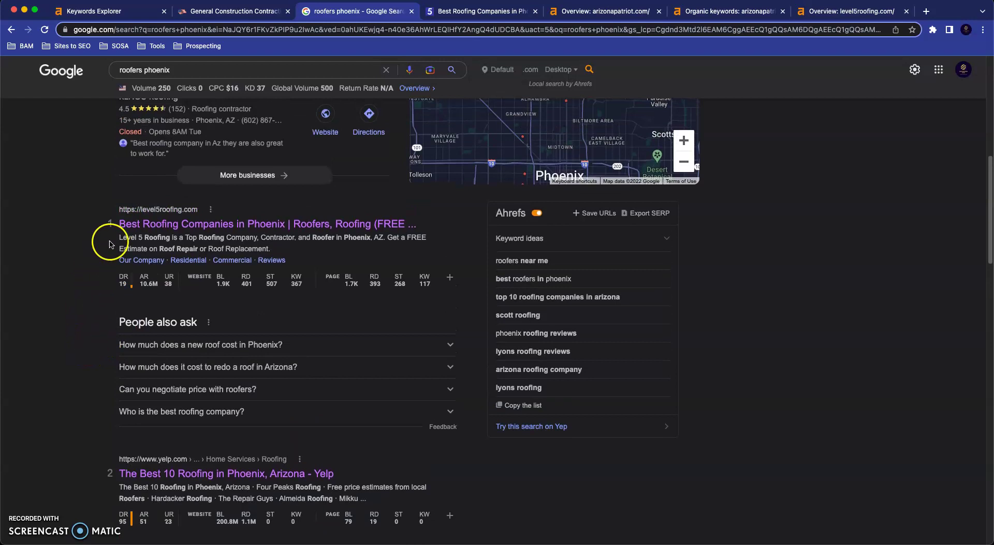
{"action": "scroll", "coordinate": [279, 321], "scroll_direction": "up", "scroll_amount": 2}
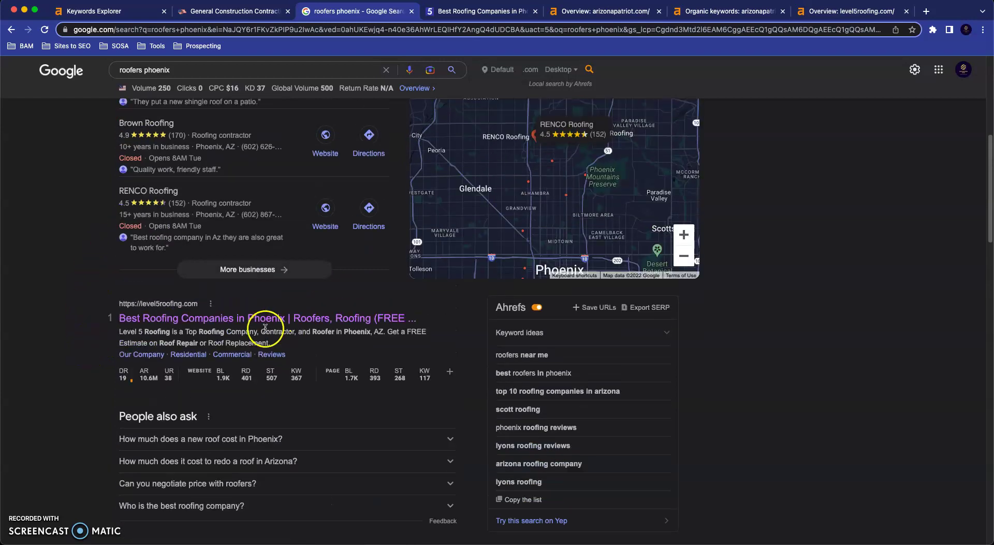
{"action": "scroll", "coordinate": [259, 331], "scroll_direction": "up", "scroll_amount": 2}
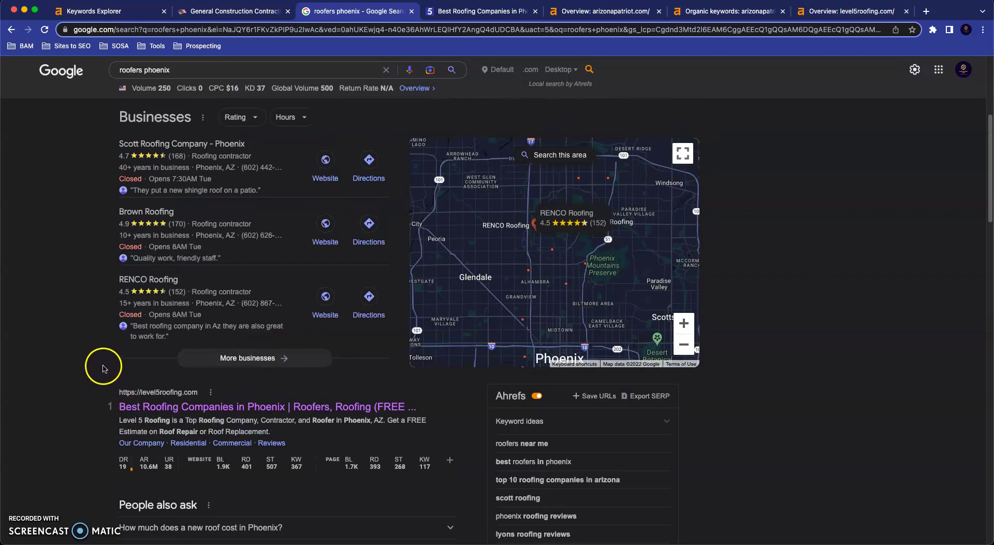
{"action": "scroll", "coordinate": [98, 364], "scroll_direction": "up", "scroll_amount": 1}
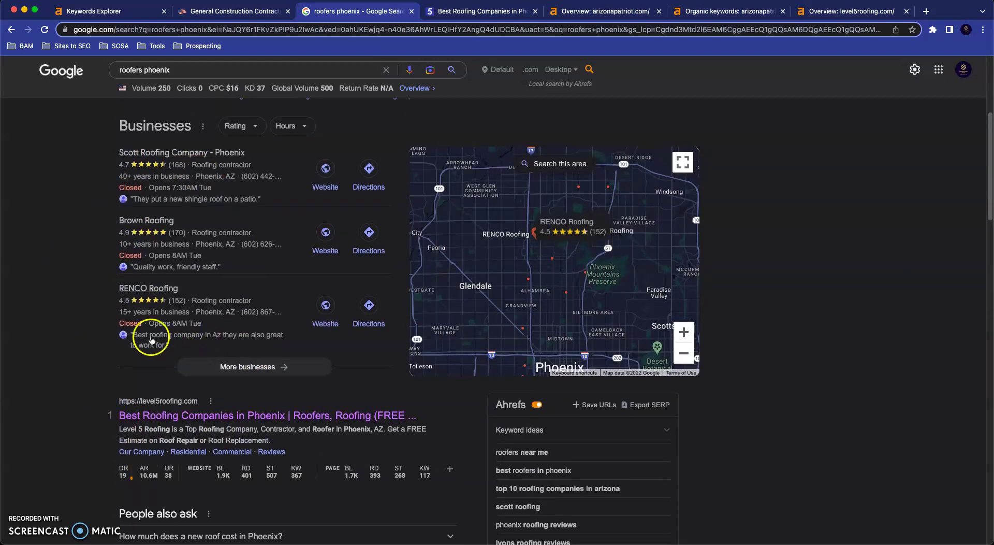
{"action": "scroll", "coordinate": [60, 341], "scroll_direction": "up", "scroll_amount": 1}
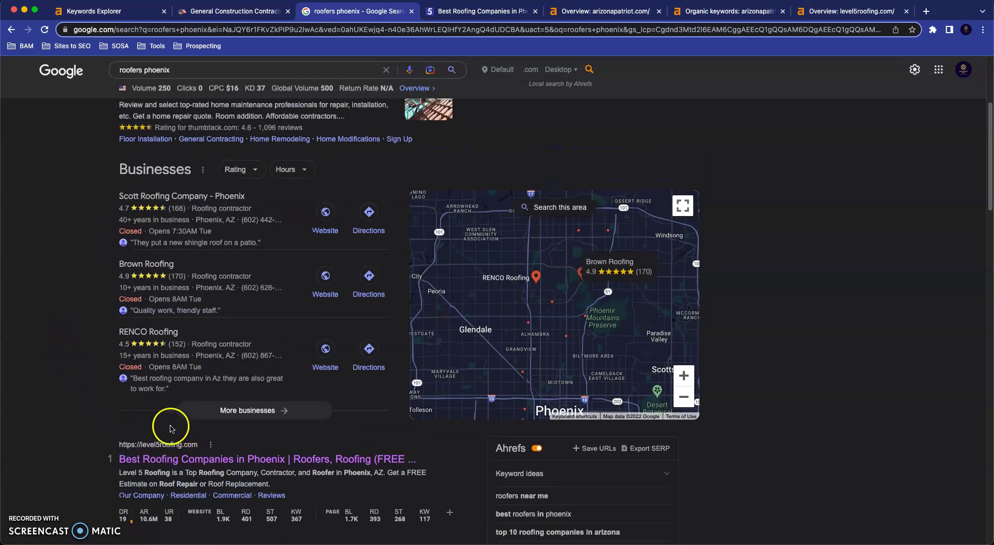